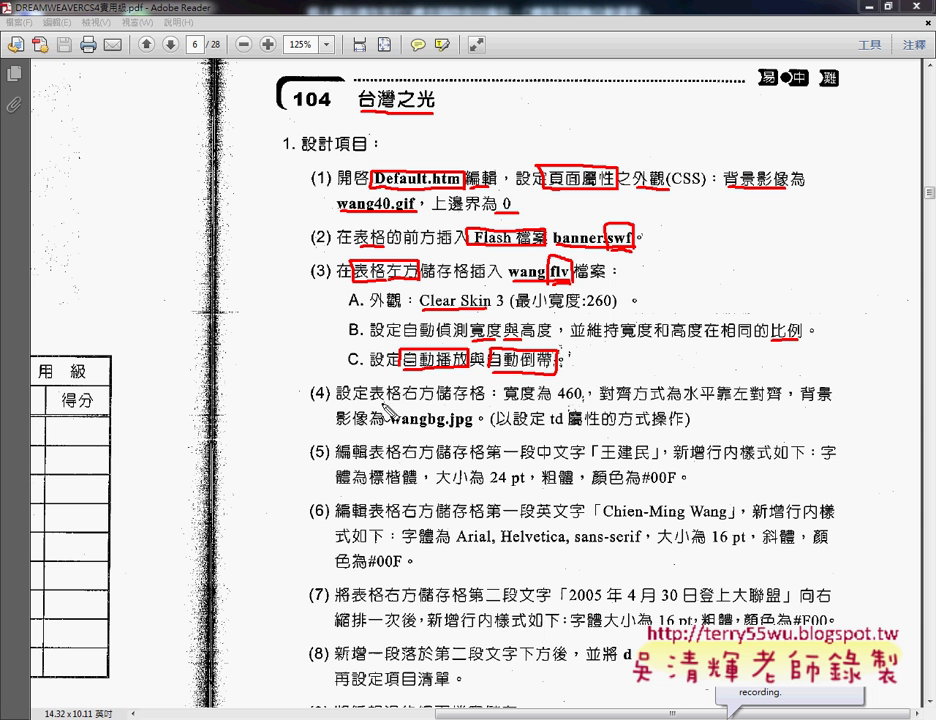
Step: Review item (4) of exercise 104, temporarily marking the right cell, the 460 width, wangbg.jpg and the td attribute method
drag(405, 406, 487, 406)
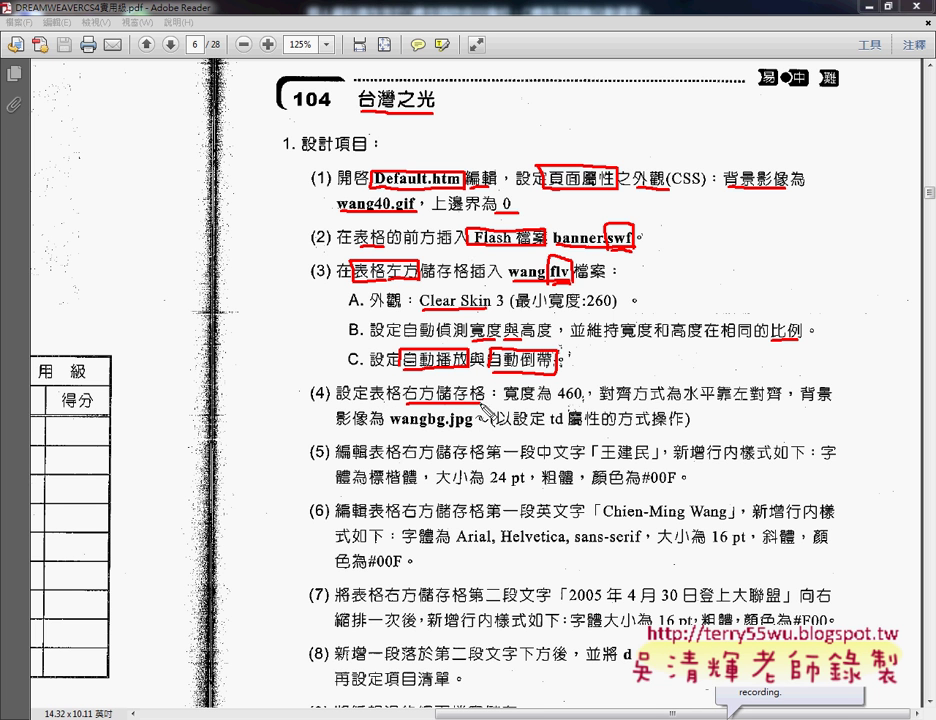
drag(557, 406, 584, 406)
mouse_move(390, 430)
mouse_down()
mouse_move(473, 430)
mouse_move(465, 408)
mouse_move(395, 412)
mouse_move(389, 440)
mouse_up()
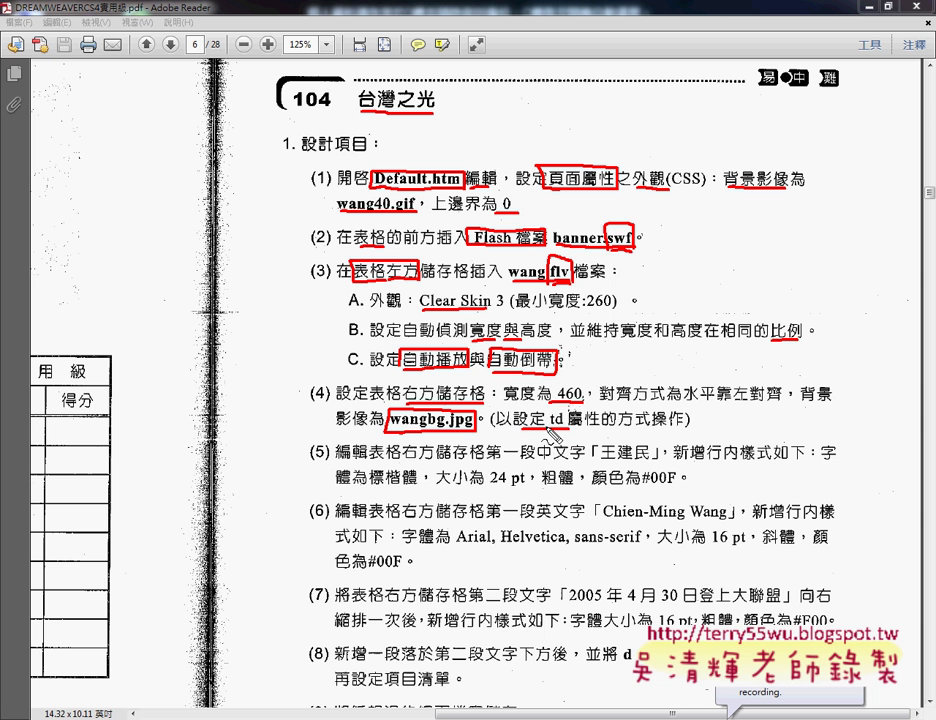
drag(566, 428, 656, 426)
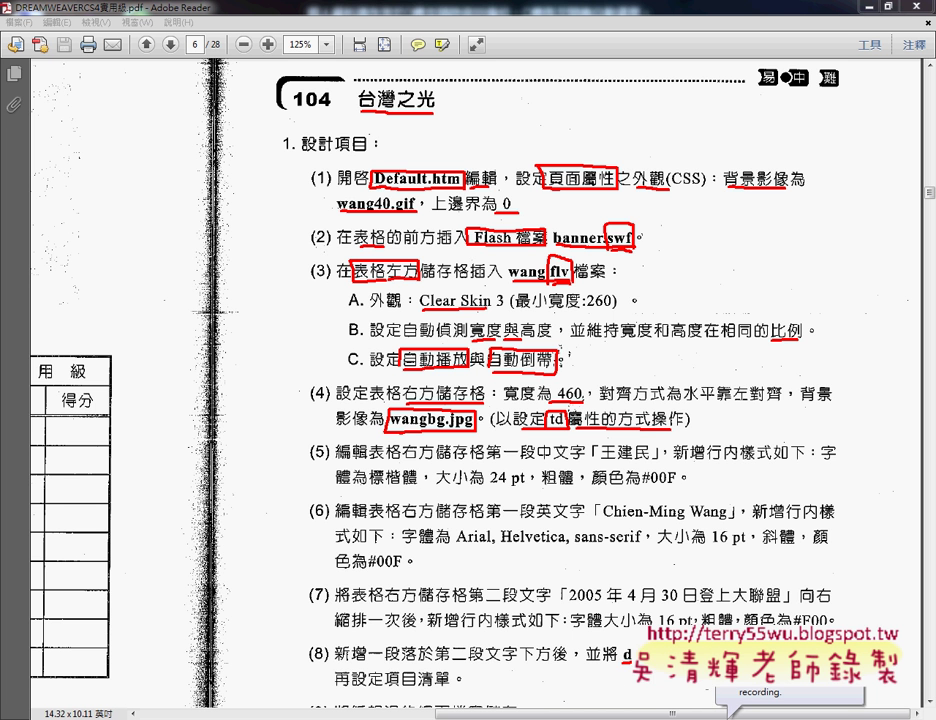
key(Escape)
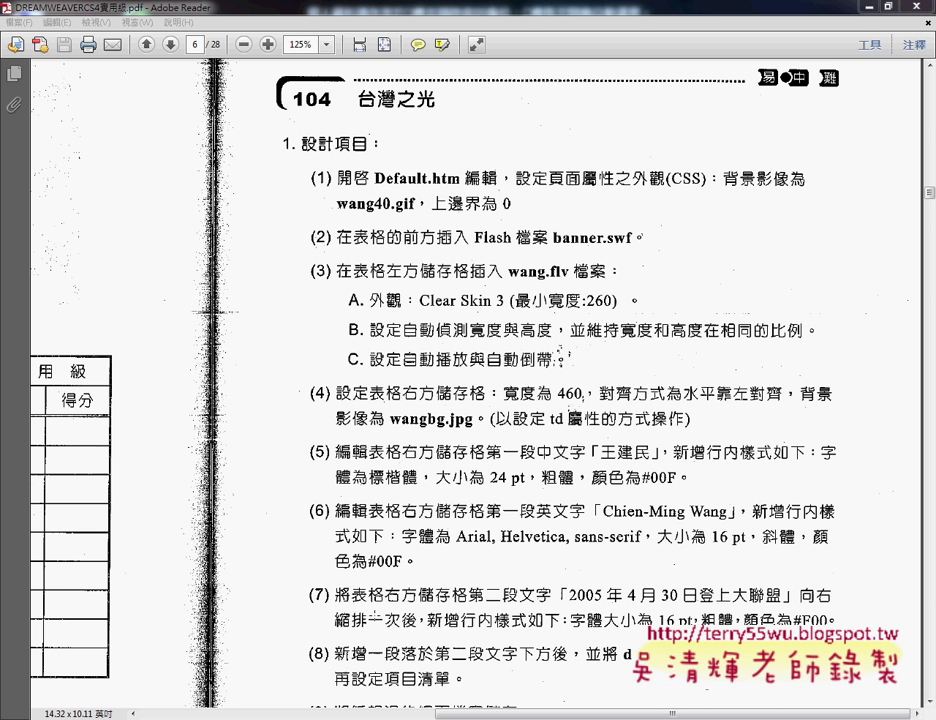
Step: Launch Dreamweaver.exe from the desktop folder 03_Dreamweaver CS4 portable(可攜板程式) and accept the default editor file types
click(862, 7)
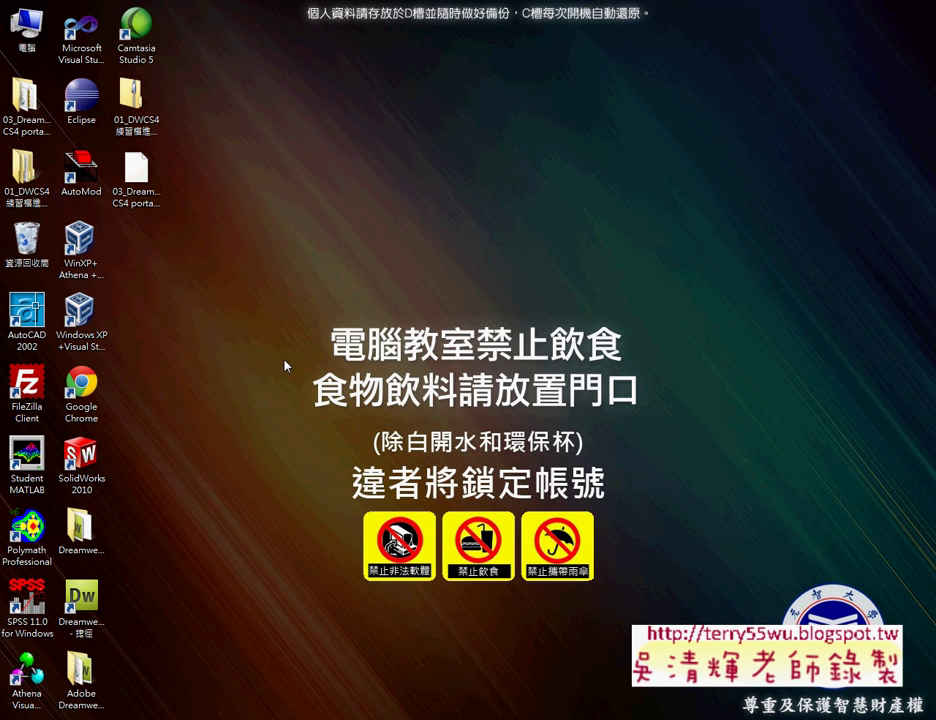
click(152, 192)
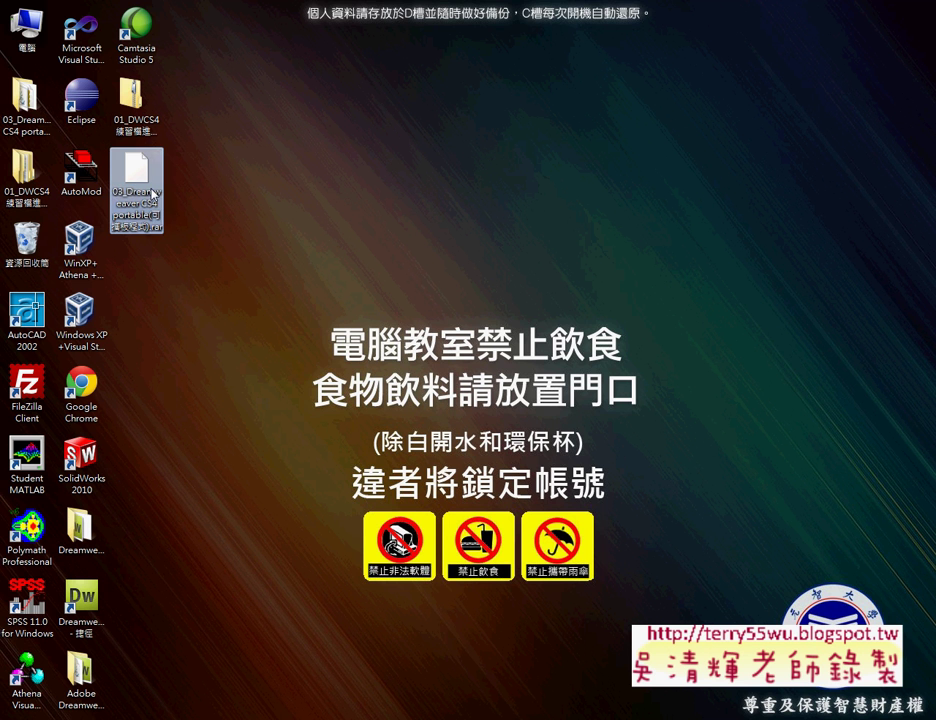
click(22, 104)
double_click(22, 104)
scroll(621, 390, down, 8)
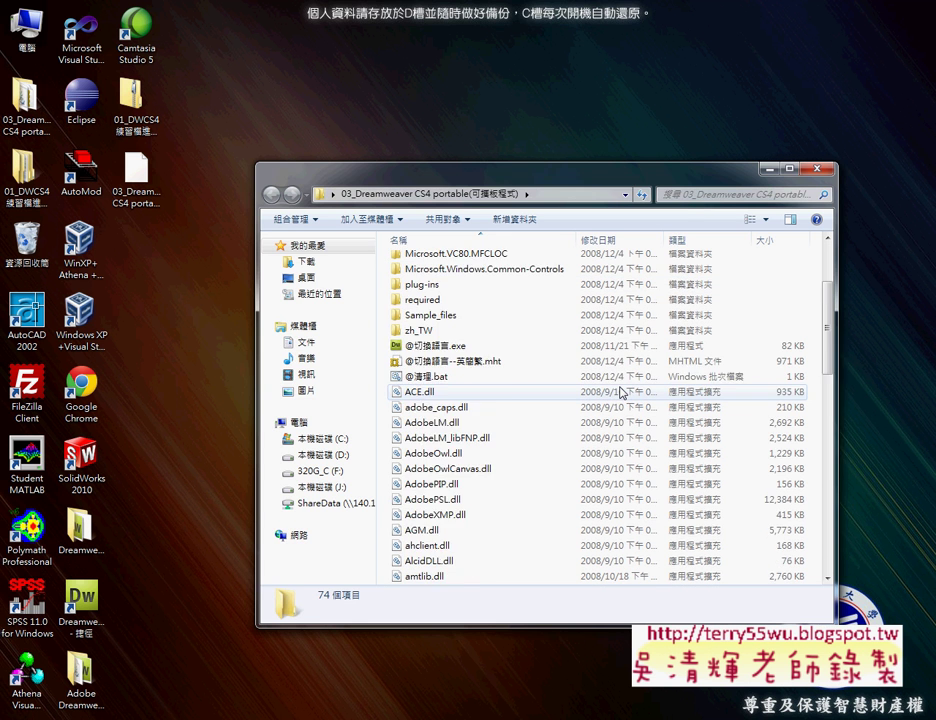
scroll(621, 392, down, 3)
click(462, 377)
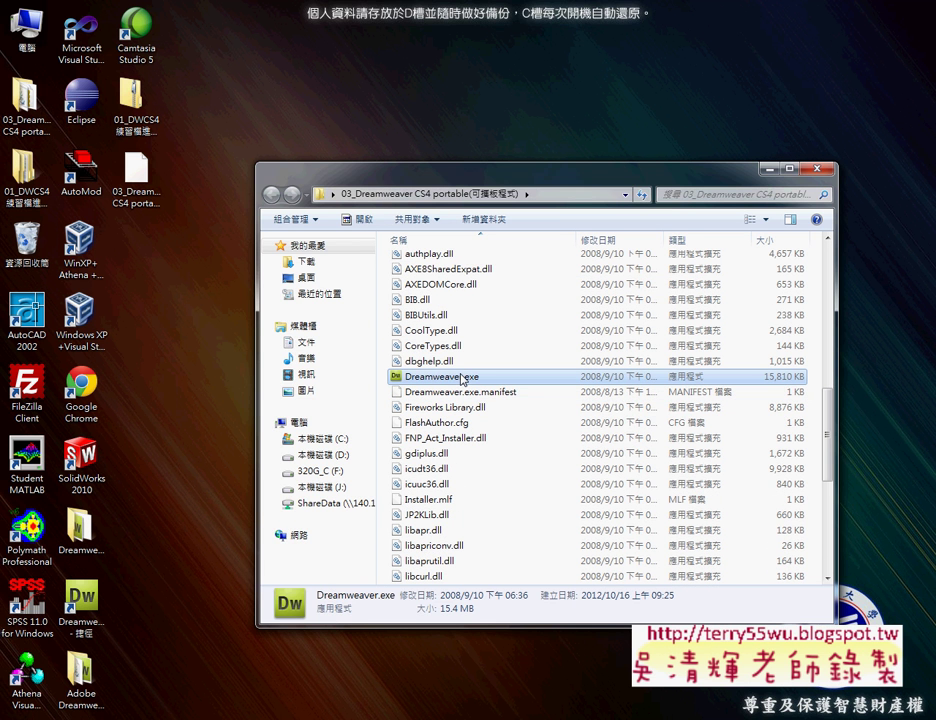
double_click(462, 377)
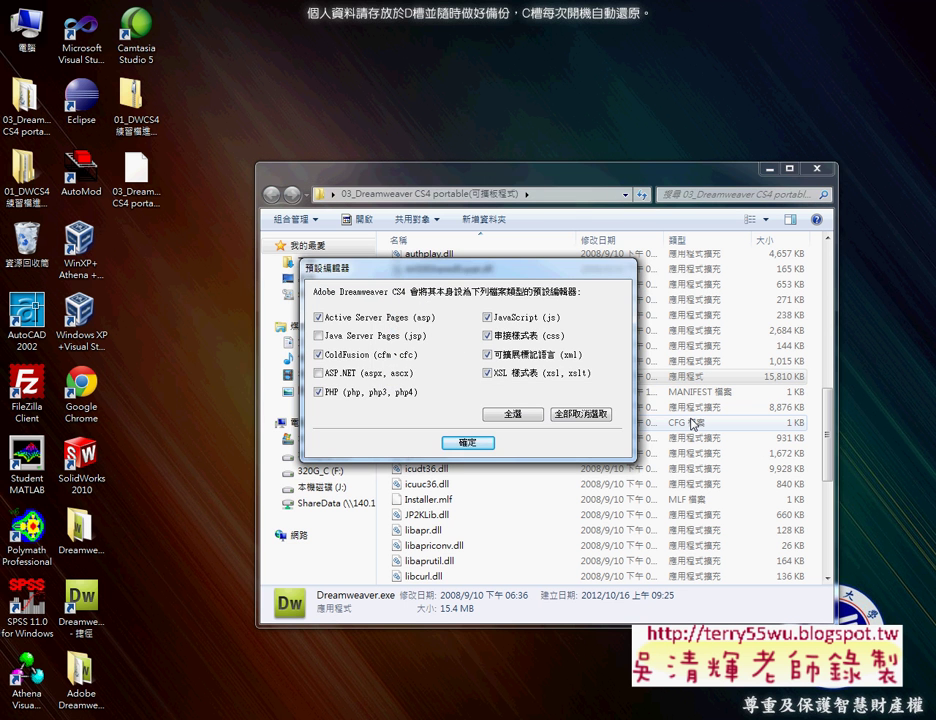
click(486, 446)
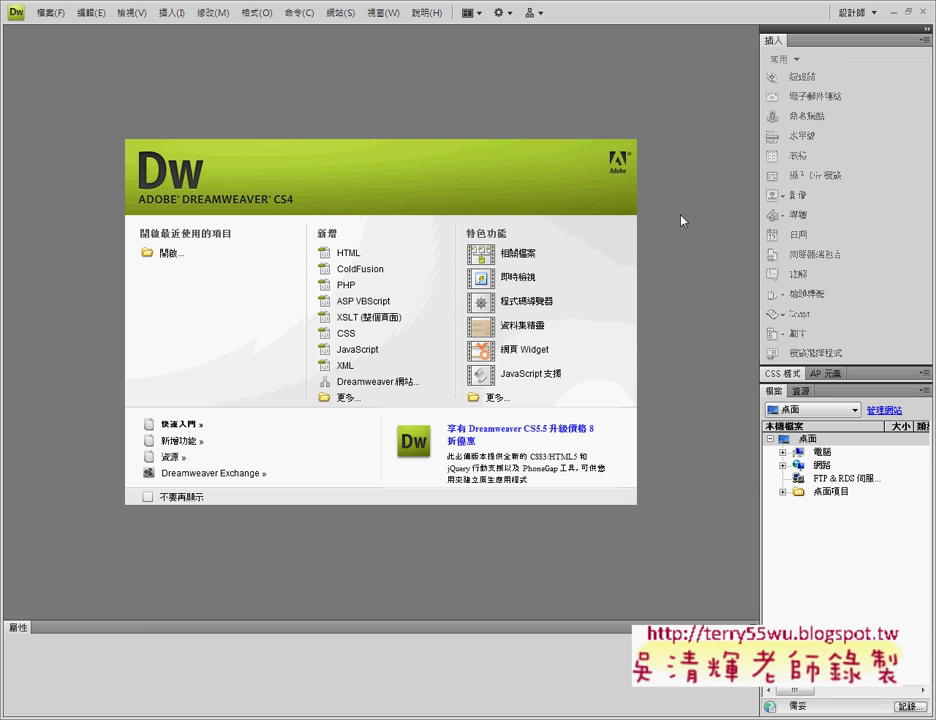
Step: Return to the desktop, close the program folder and open the 01_DWCS4練習檔進階級(免安裝) practice folder
click(897, 12)
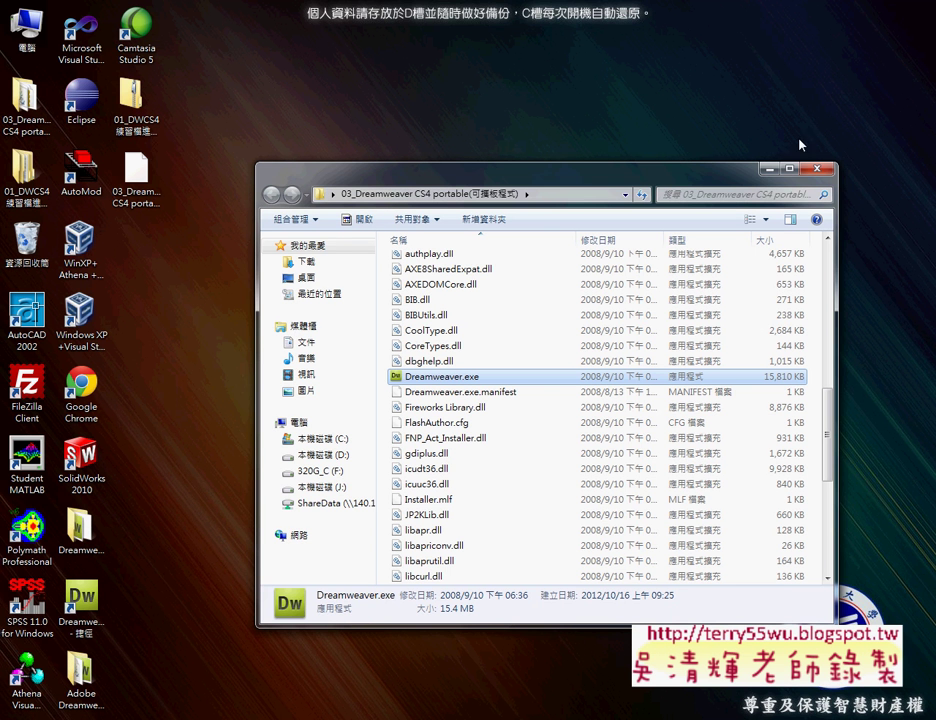
click(818, 168)
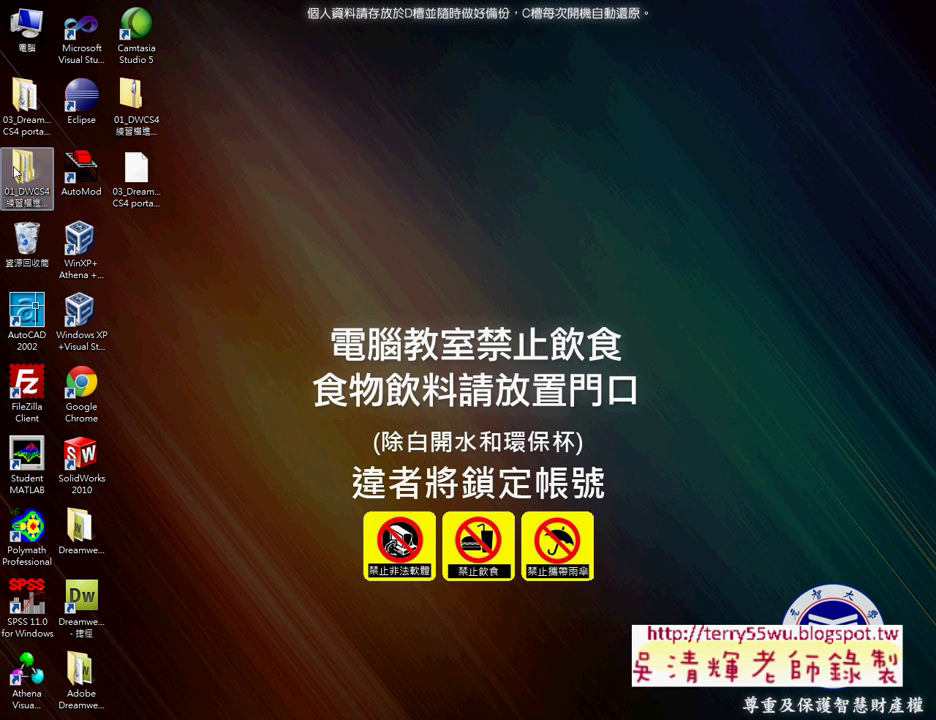
double_click(150, 124)
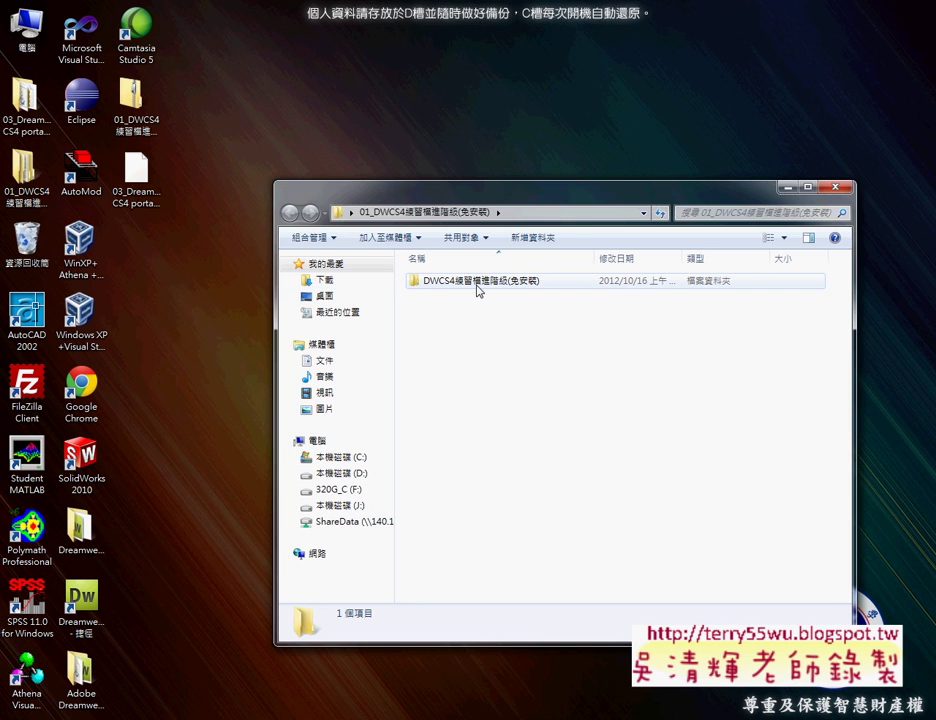
Step: Try to extract the 01_DWCS4練習檔進階級(免安裝) archive with 7-Zip into a folder of the same name
right_click(120, 97)
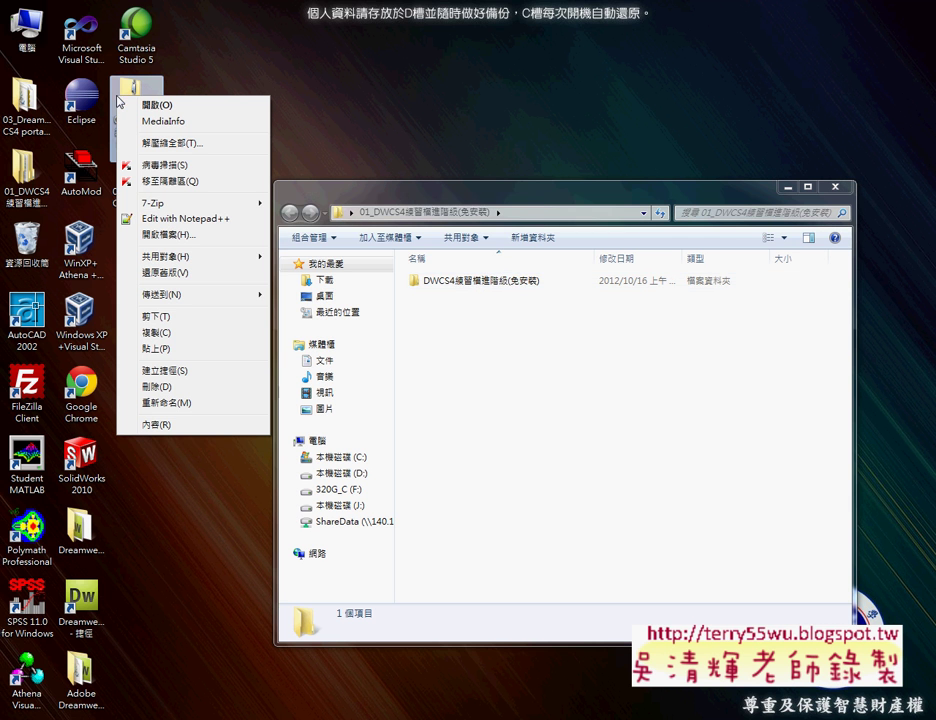
mouse_move(180, 203)
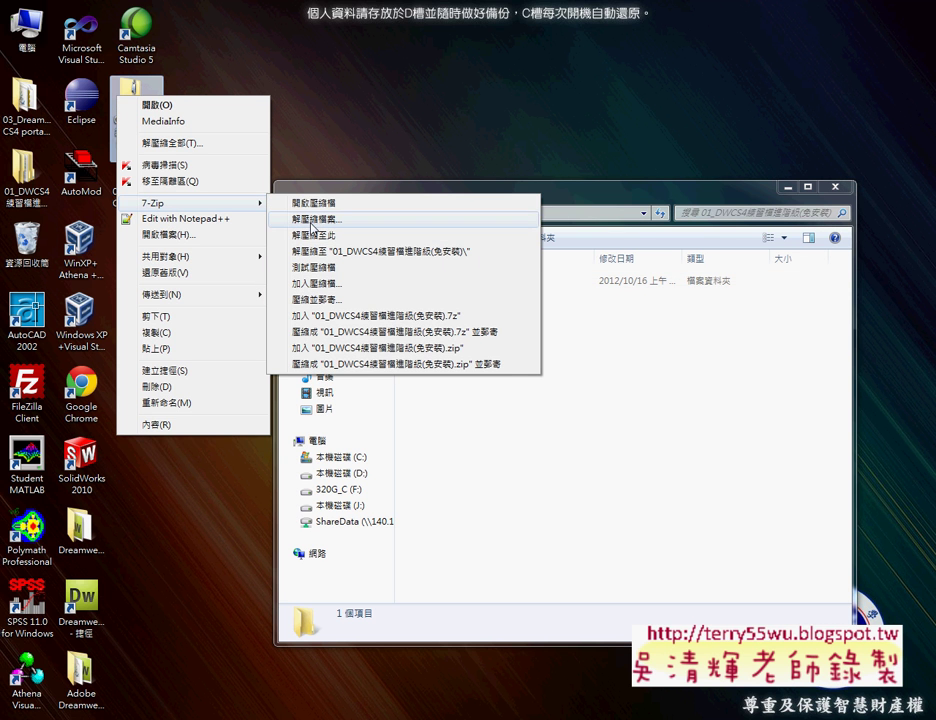
click(352, 255)
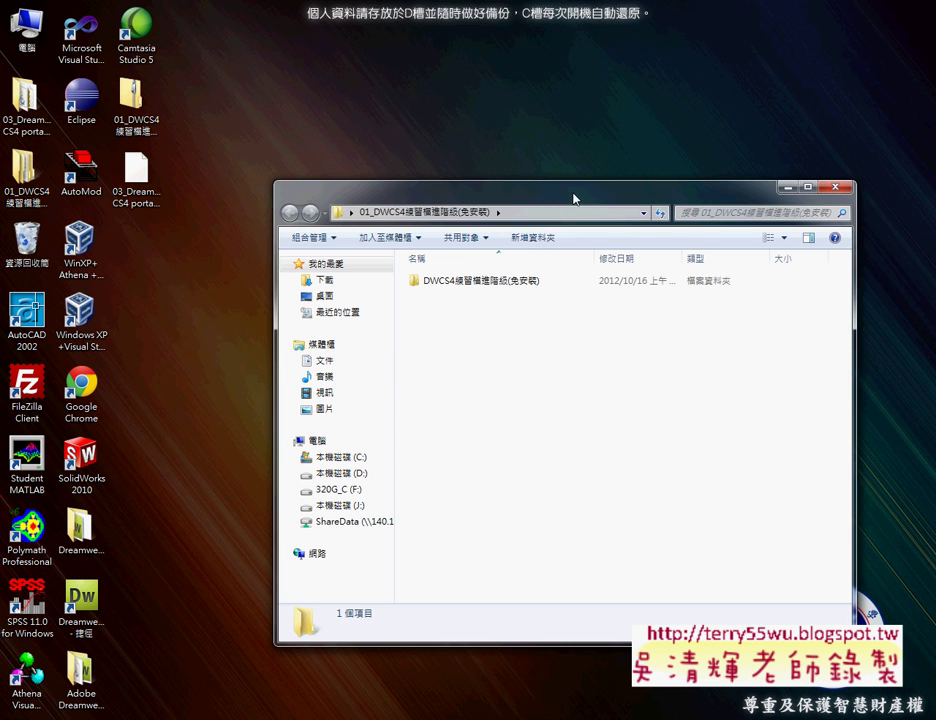
Step: Open the 104 exercise folder inside DWCS4練習檔進階級(免安裝)
double_click(476, 281)
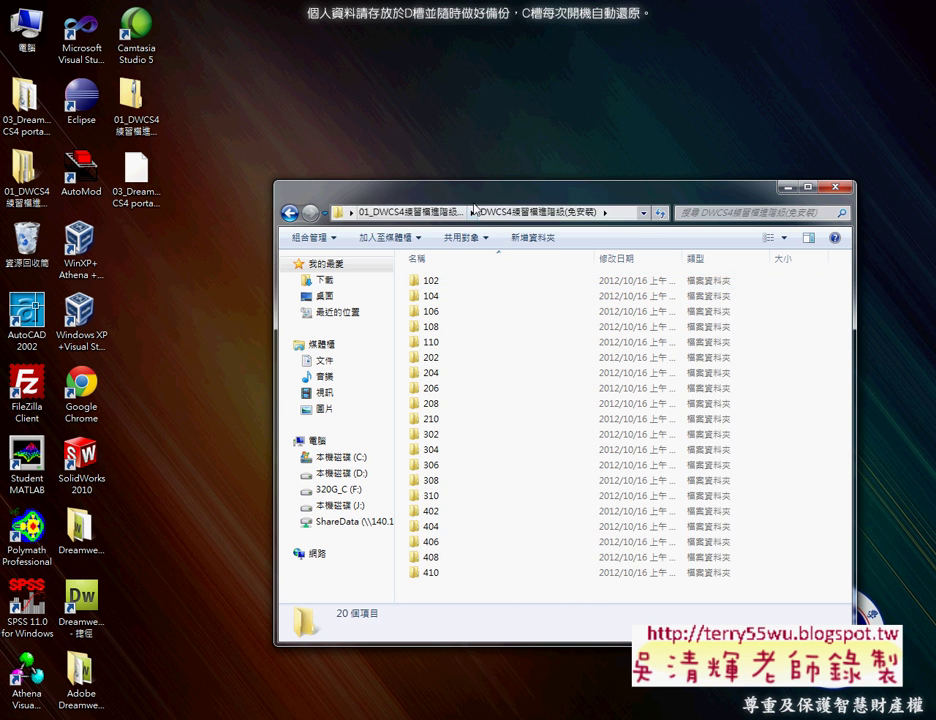
drag(475, 194, 358, 97)
drag(330, 497, 378, 218)
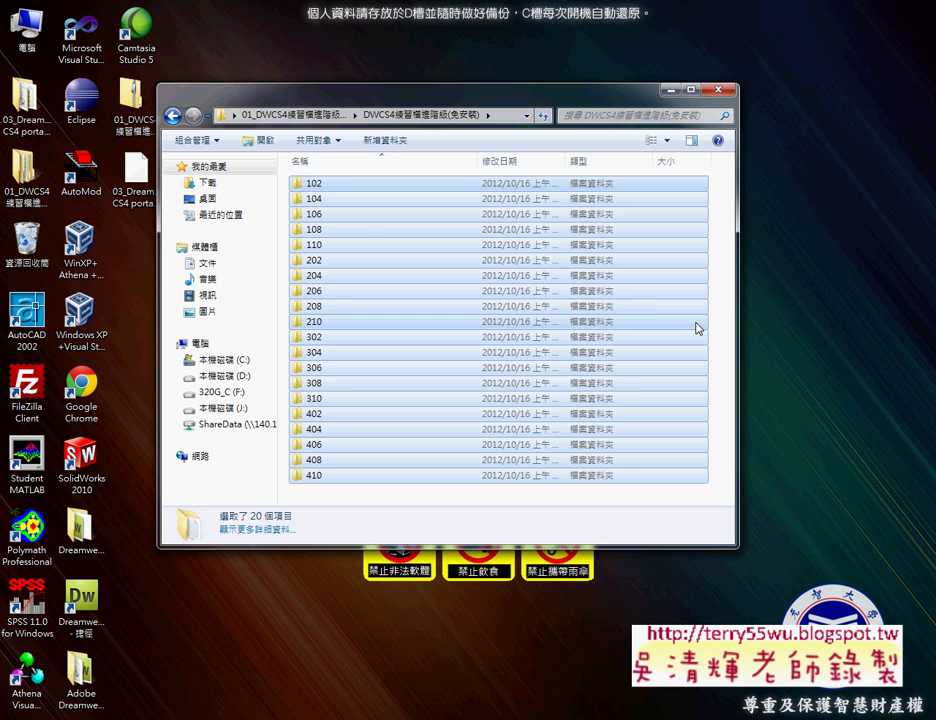
double_click(360, 199)
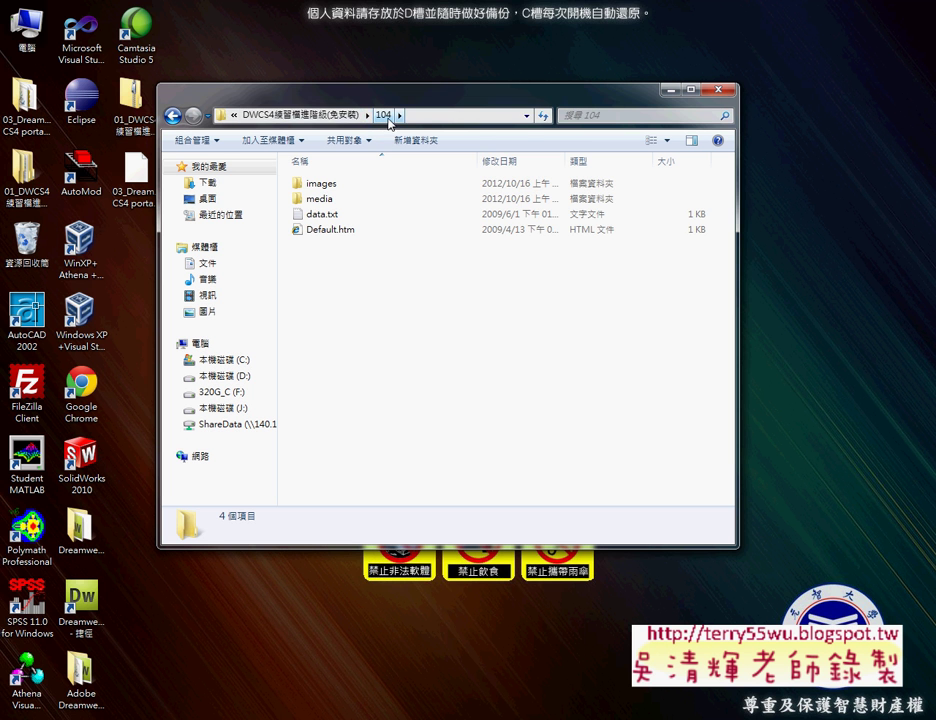
Step: Show the 104 folder's full path as editable text and examine its desktop and practice-folder portions
right_click(389, 118)
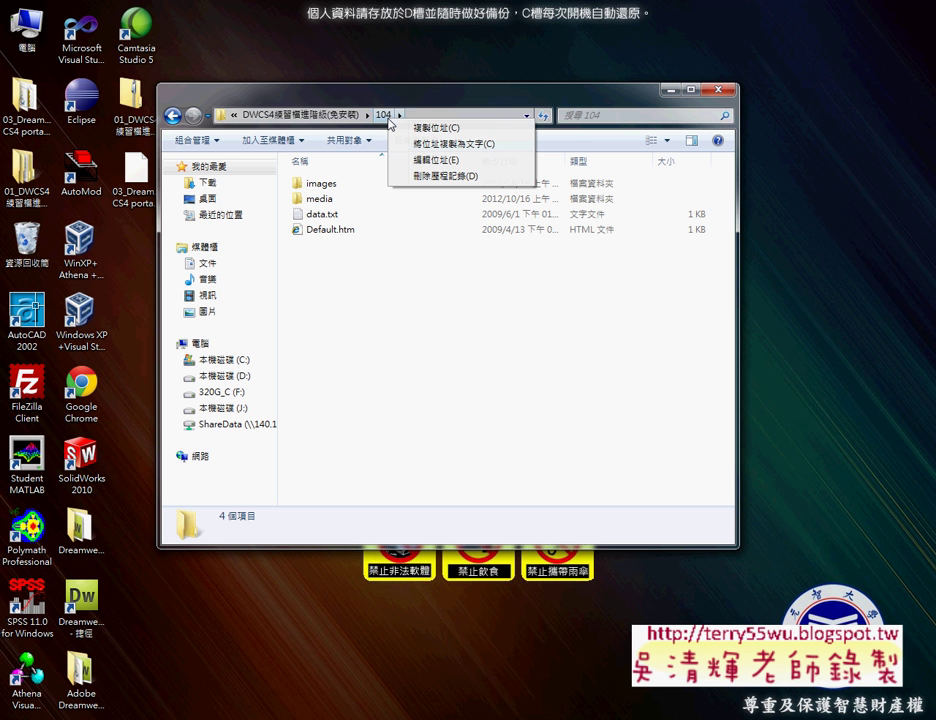
click(437, 163)
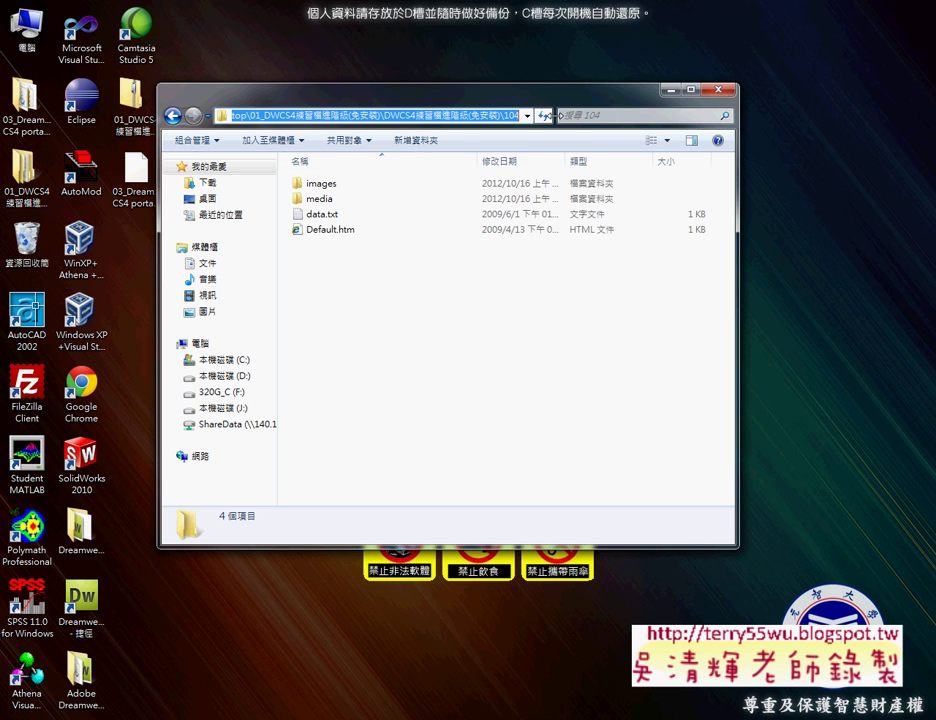
mouse_move(296, 116)
mouse_down()
mouse_move(232, 116)
mouse_move(292, 118)
mouse_up()
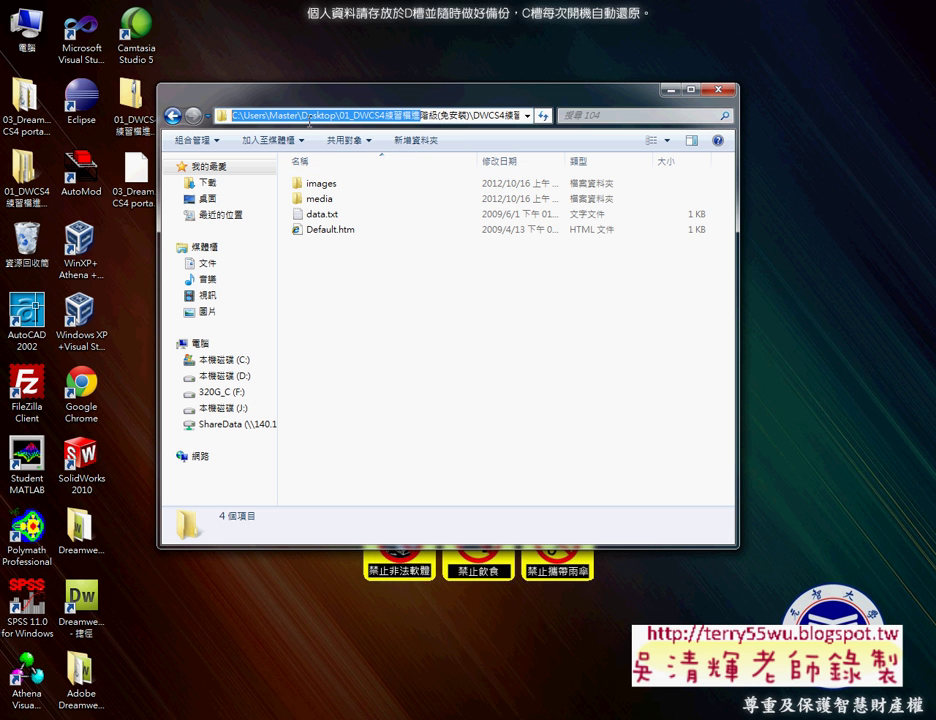
click(242, 116)
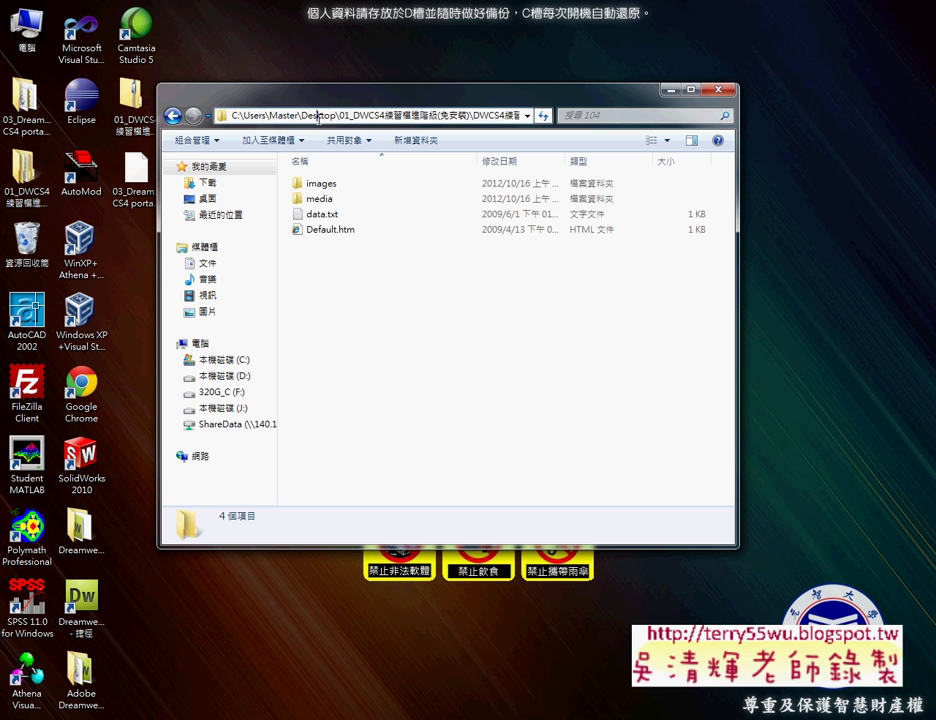
drag(343, 116, 520, 116)
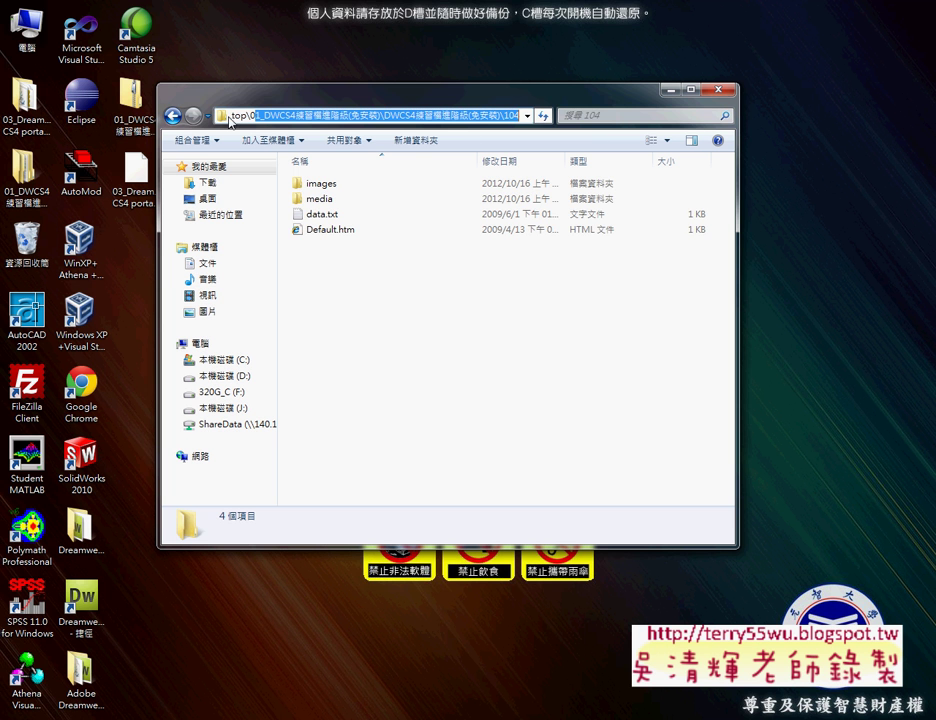
click(172, 116)
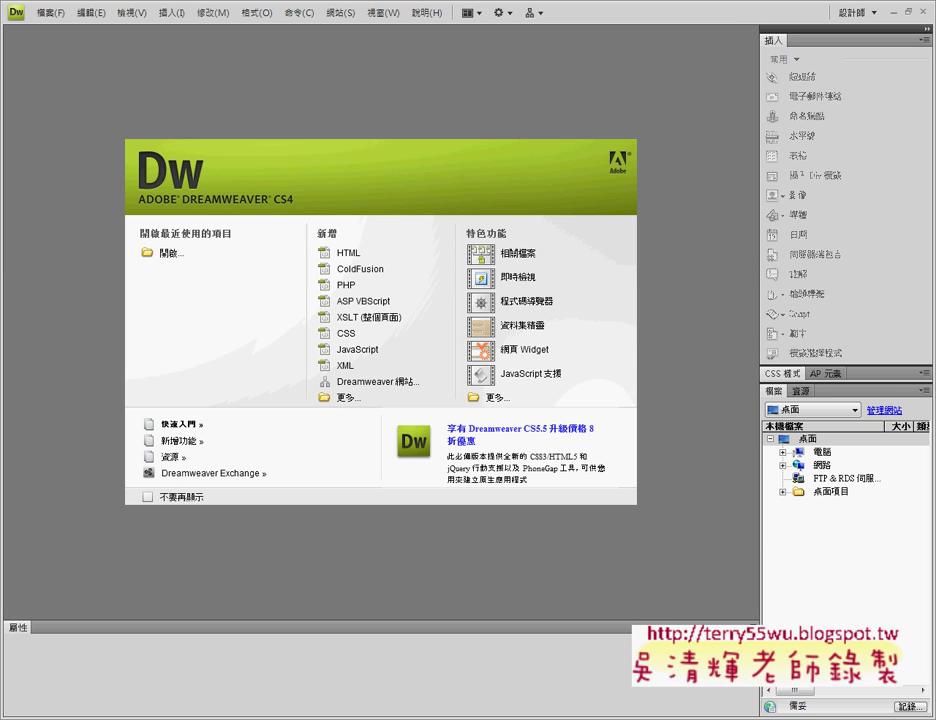
Step: In Dreamweaver, start a new site definition named 104 that uses no server technology
click(340, 13)
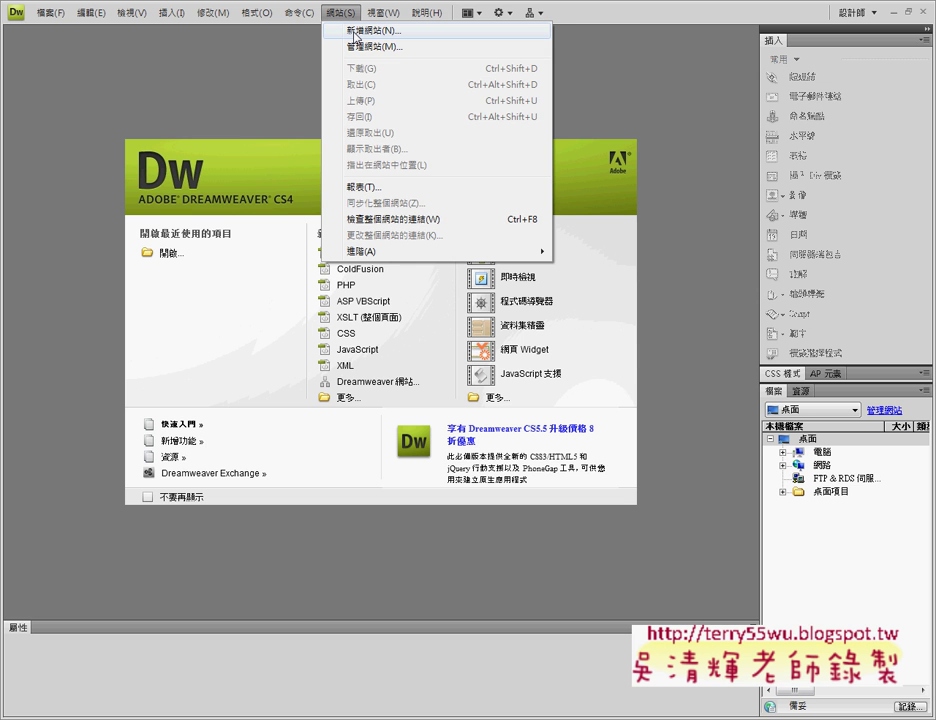
click(355, 32)
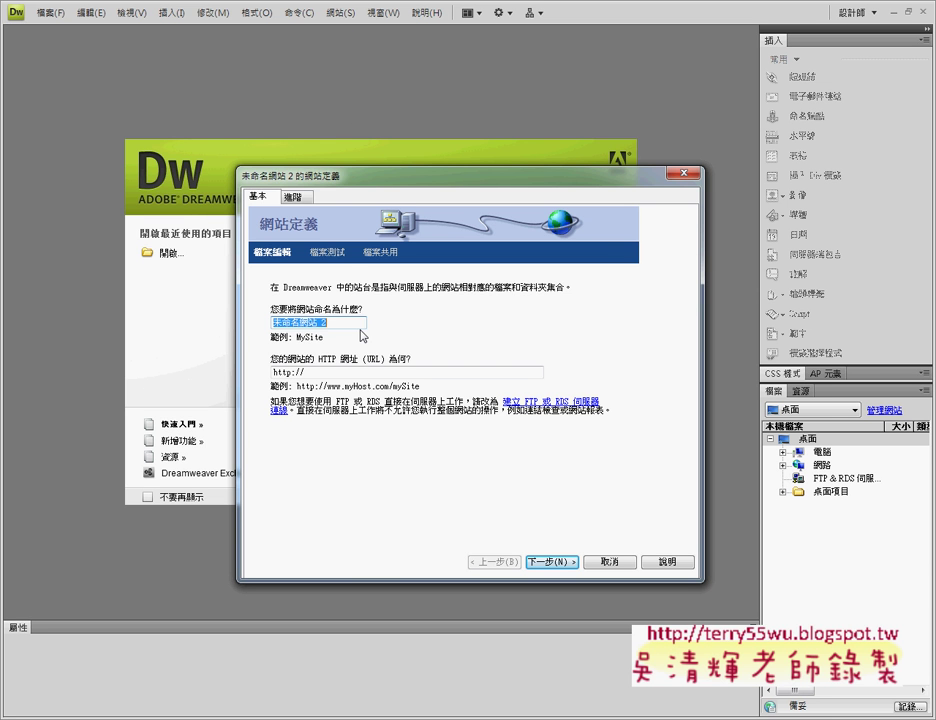
text(104)
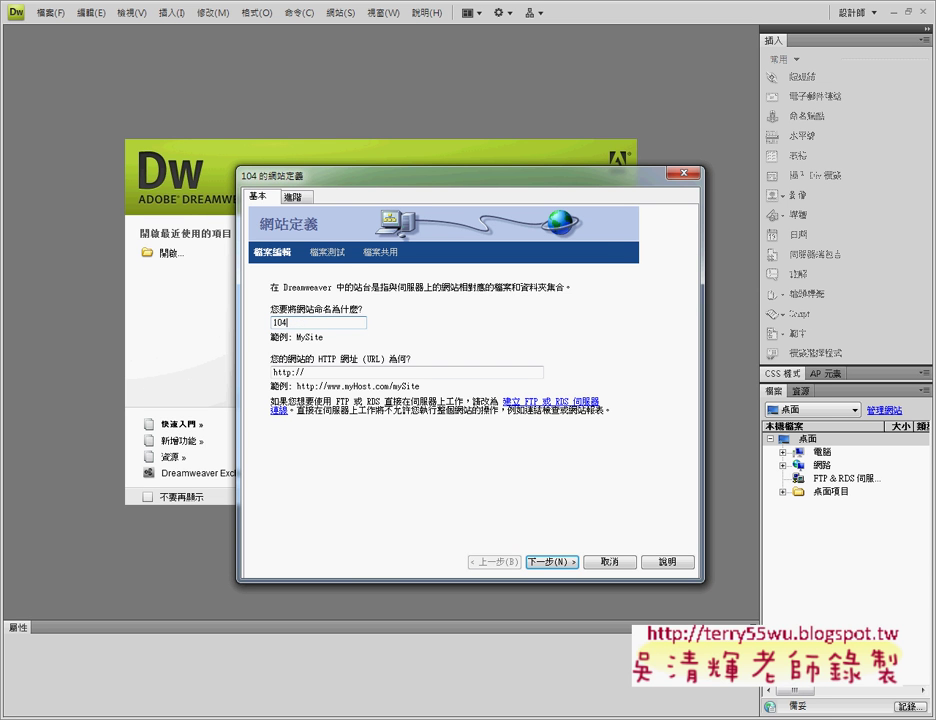
click(572, 565)
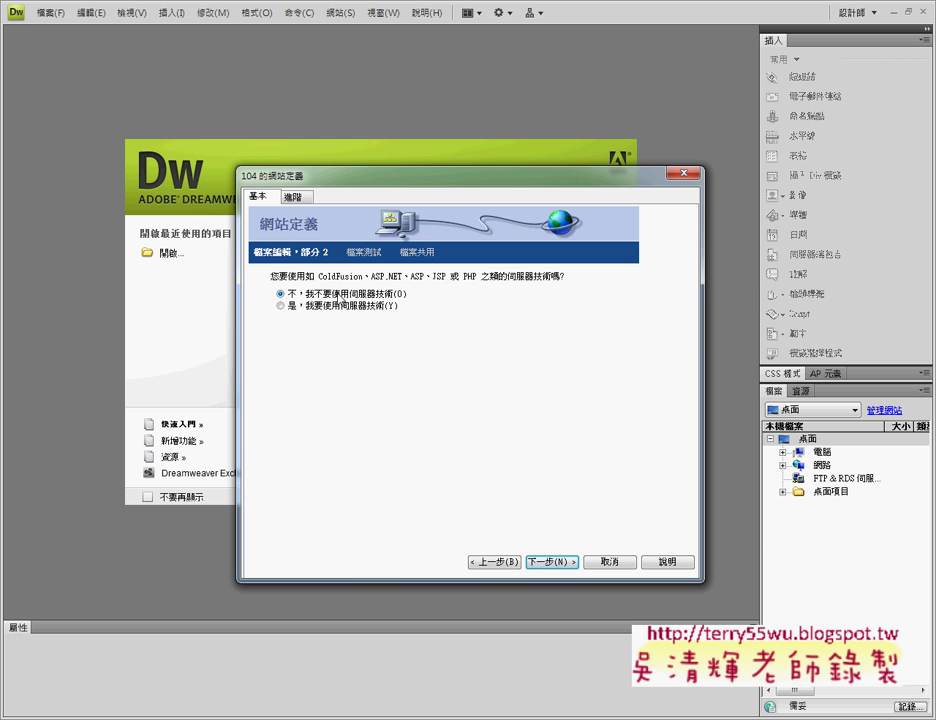
click(553, 563)
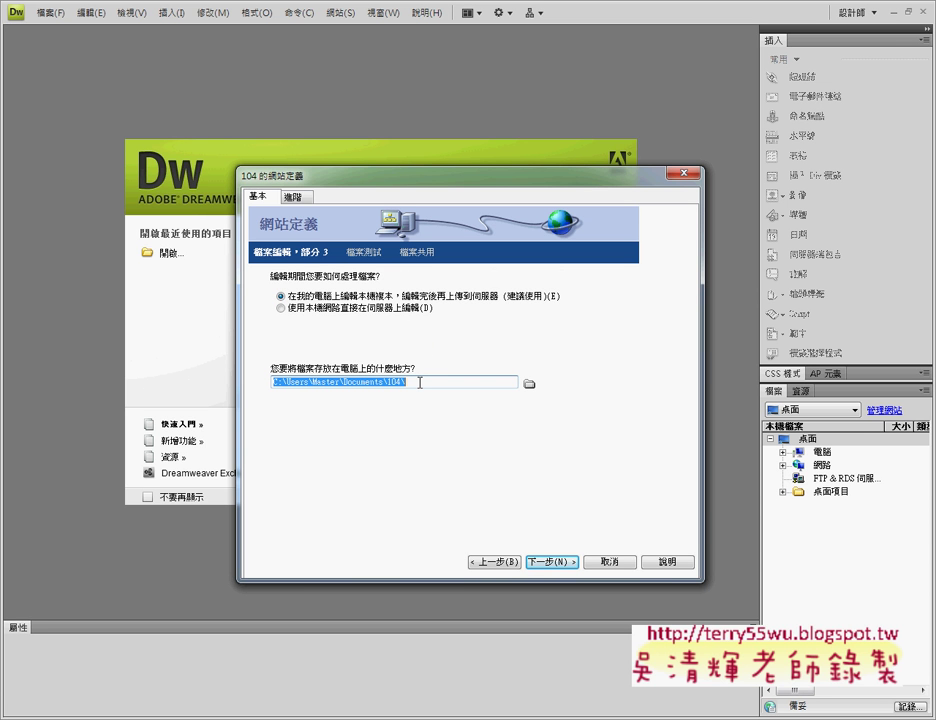
Step: Browse from the desktop through 01_DWCS4練習檔進階級(免安裝) and DWCS4練習檔進階級(免安裝) to the 104 folder and choose it as the local root
click(529, 383)
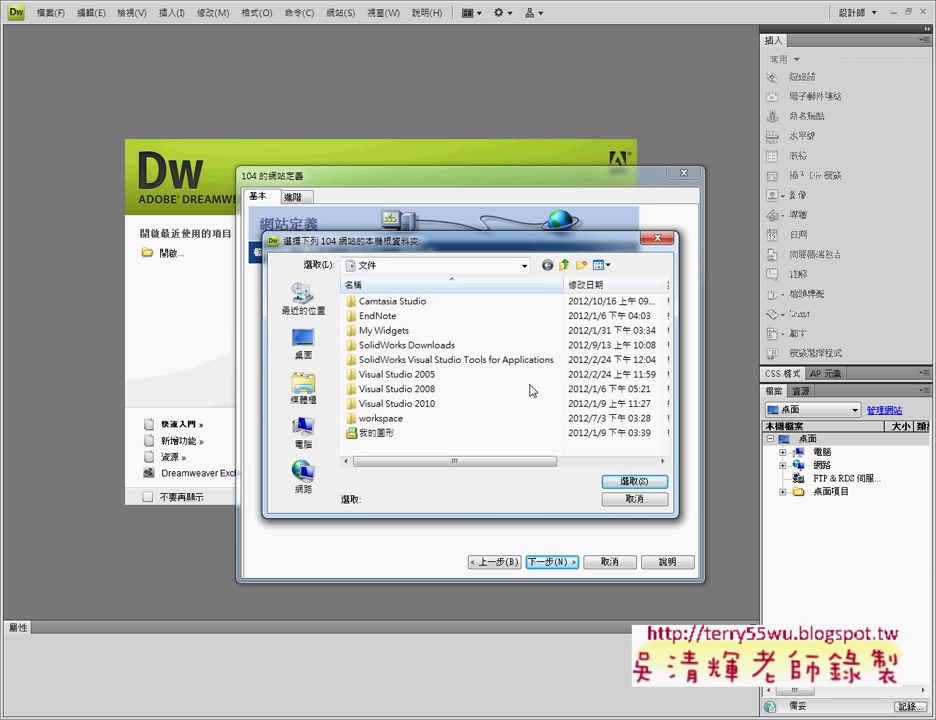
click(303, 343)
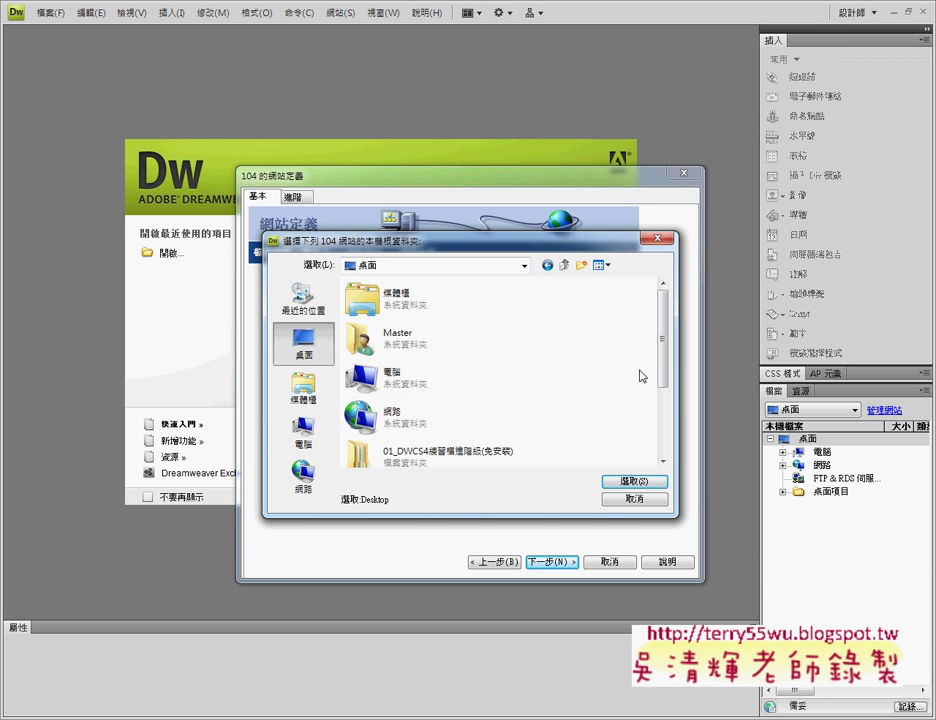
scroll(664, 410, down, 2)
click(450, 374)
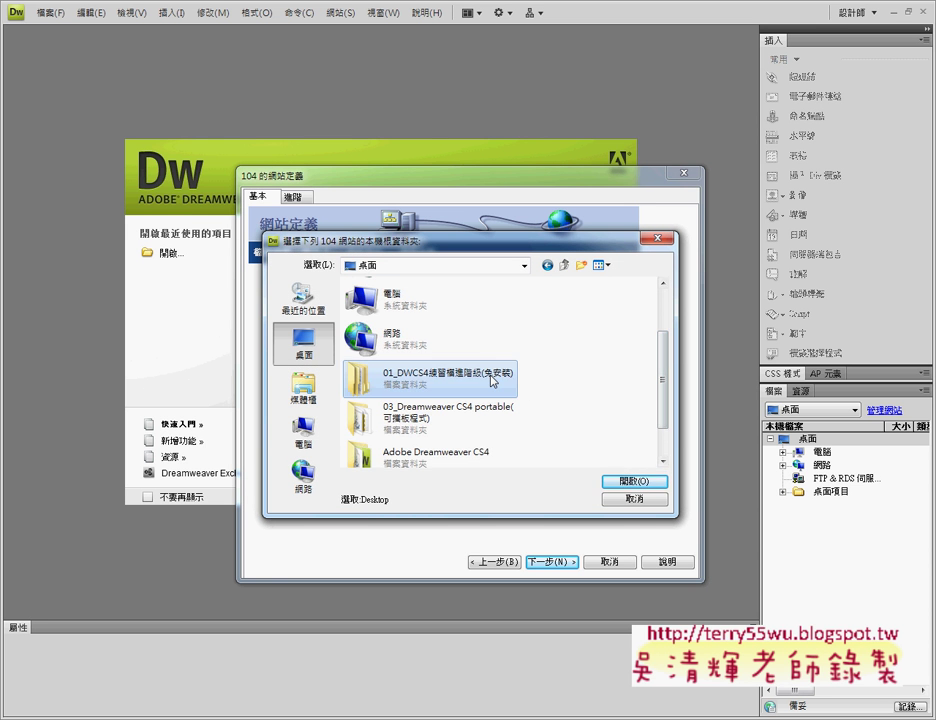
double_click(450, 374)
double_click(468, 302)
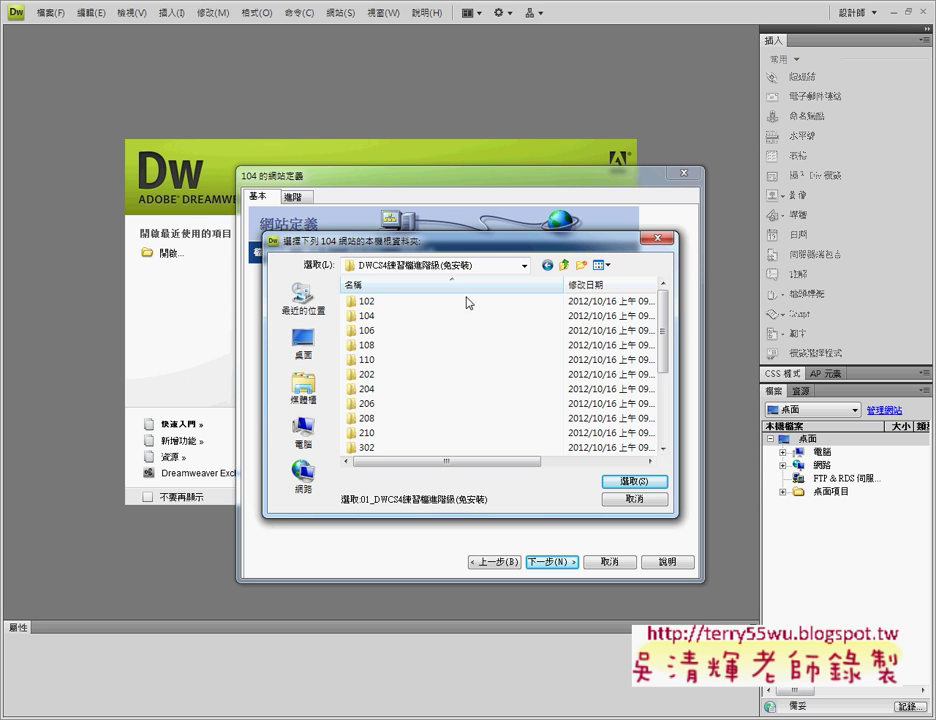
double_click(375, 318)
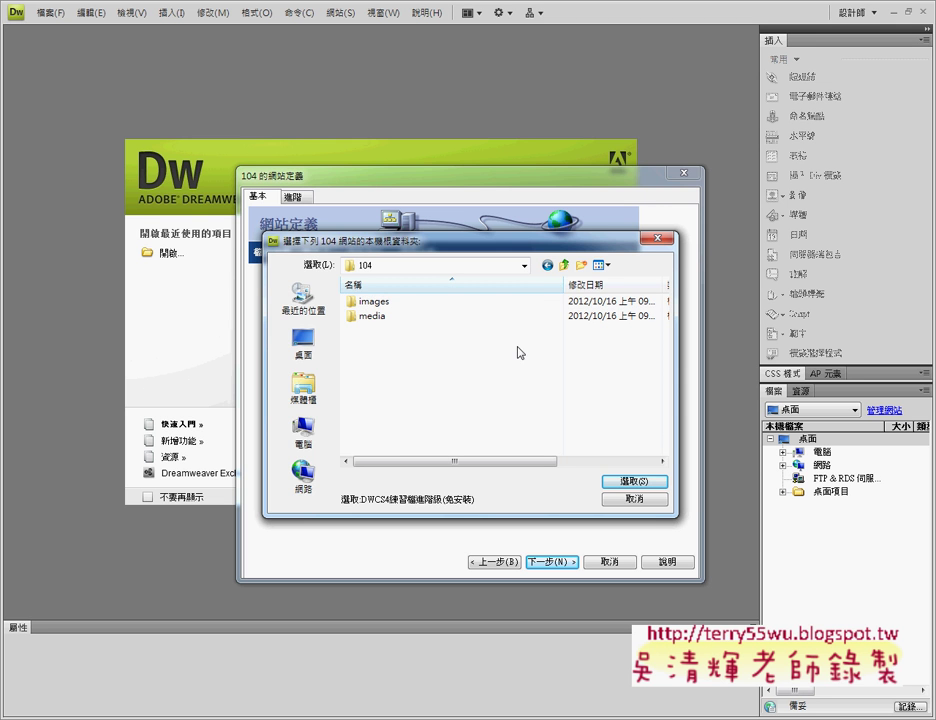
click(633, 480)
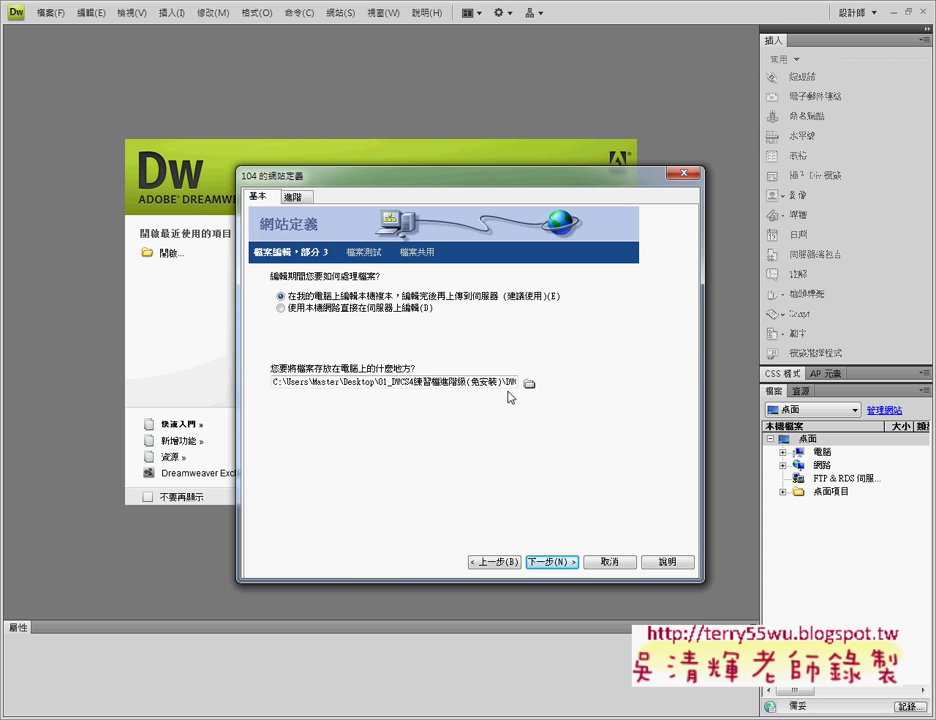
Step: Check the end of the local root path and try choosing the 104 folder as the root again
drag(463, 382, 629, 400)
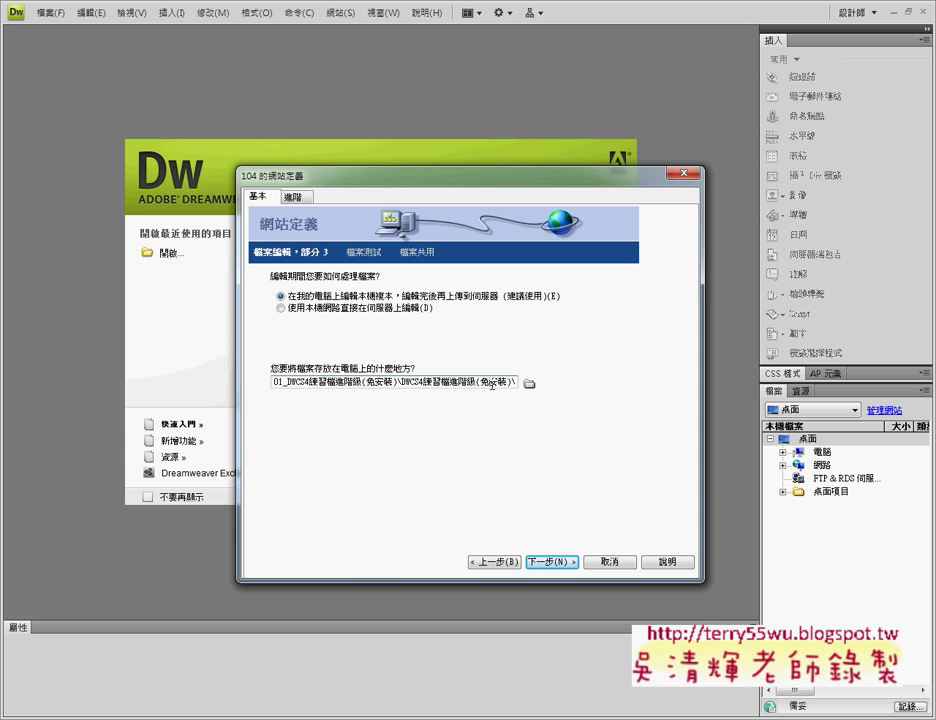
drag(460, 384, 555, 397)
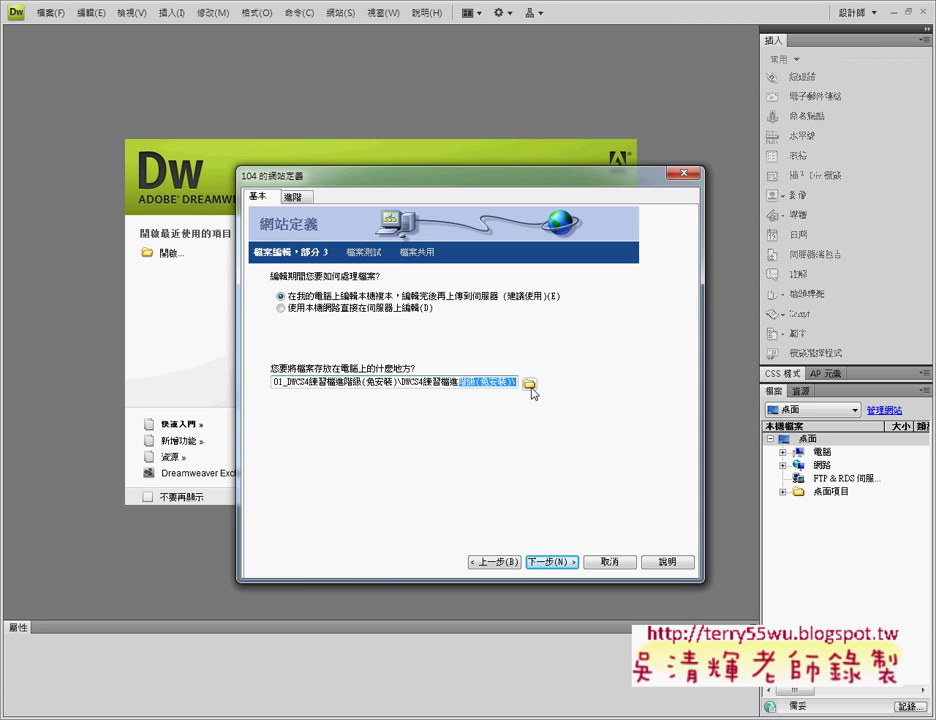
click(530, 384)
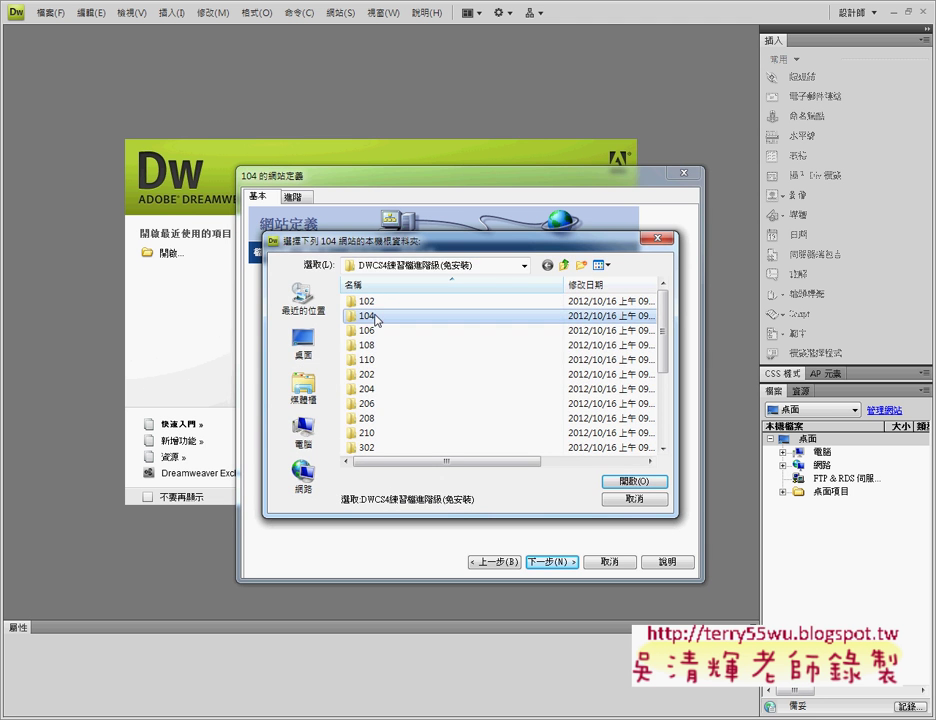
double_click(374, 316)
click(633, 481)
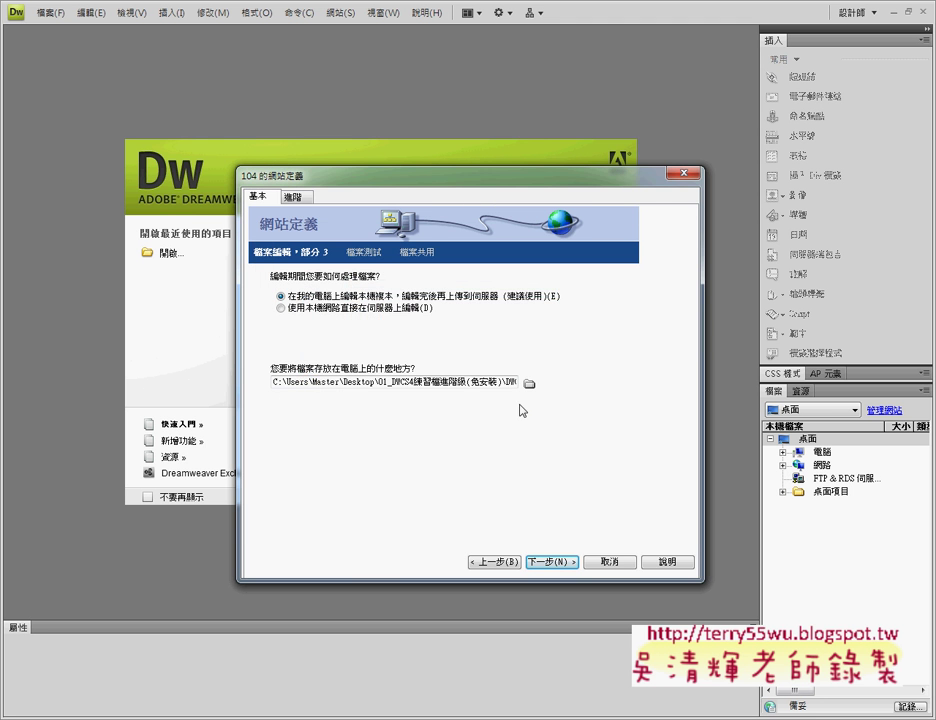
Step: Append 104 to the end of the local root folder path and continue to the file sharing settings
drag(500, 382, 602, 394)
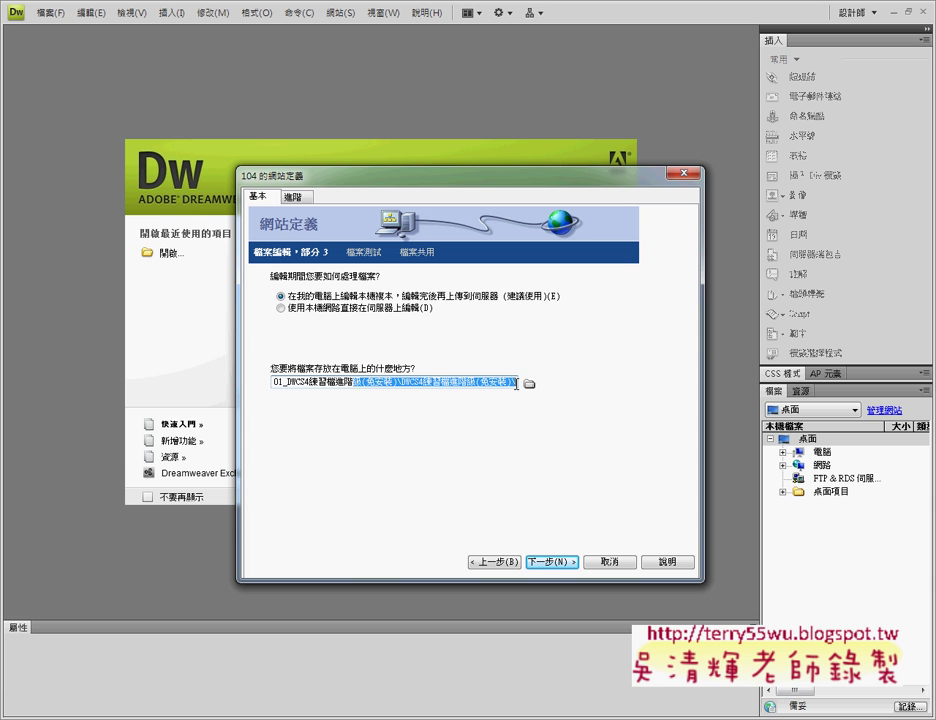
key(End)
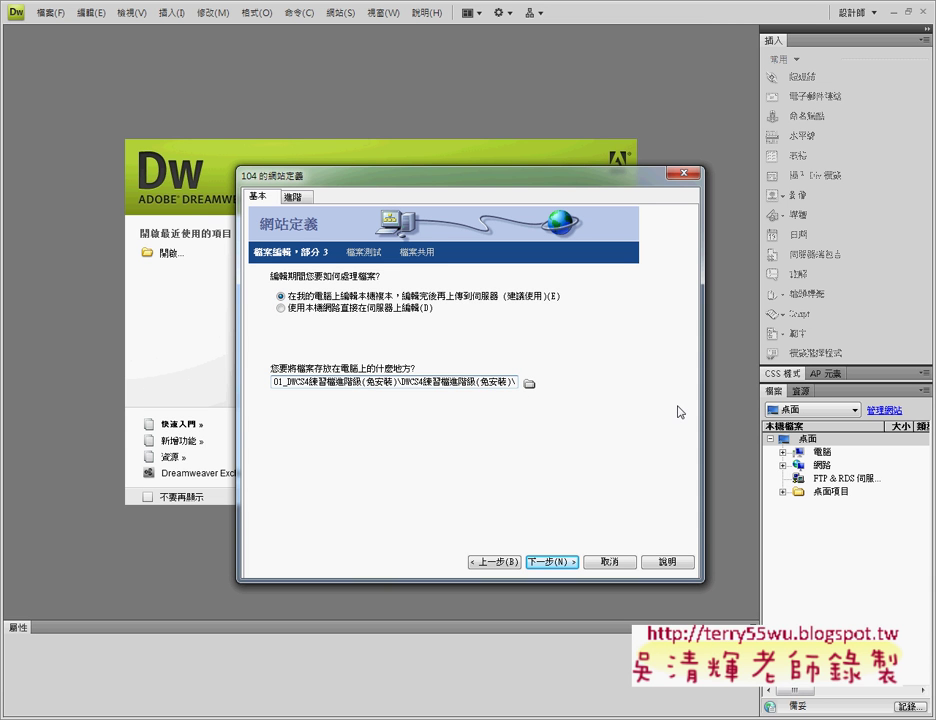
text(104)
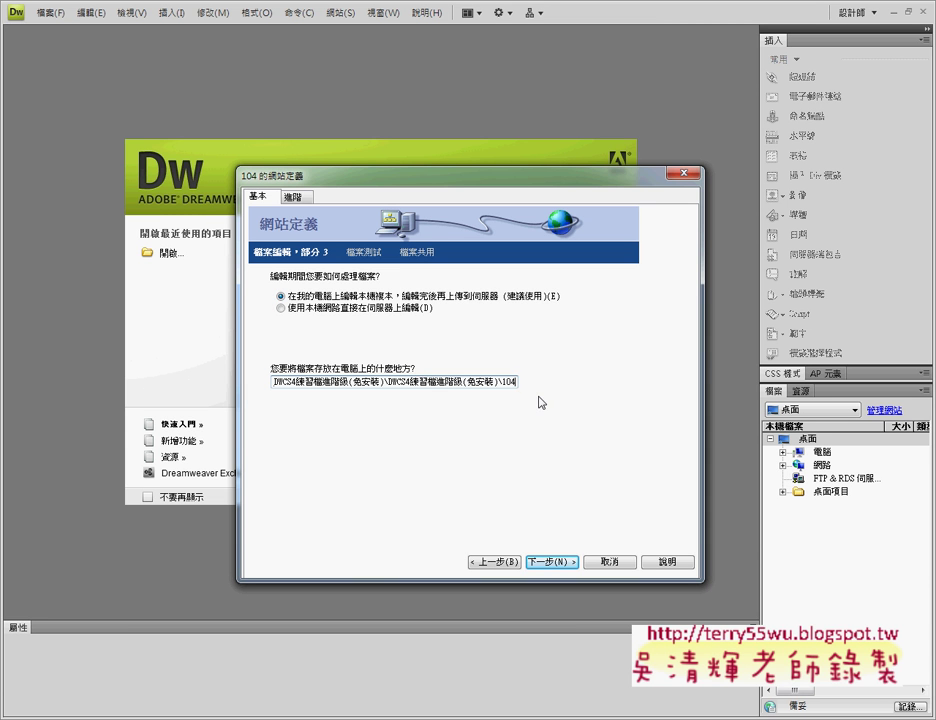
click(552, 561)
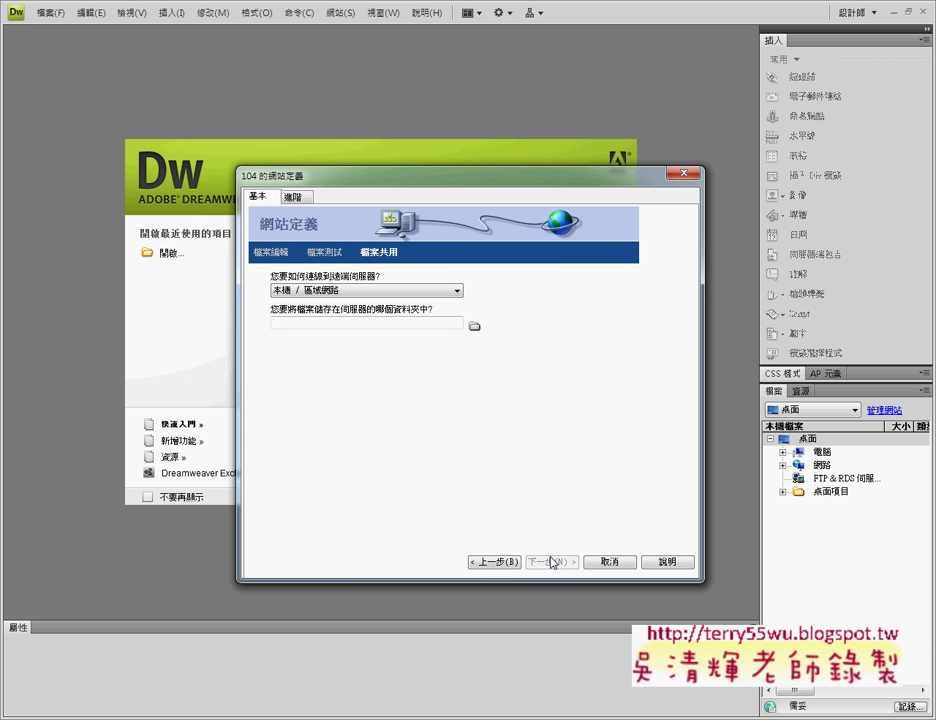
Step: Set the remote server connection to none (無) and proceed to the site definition summary
click(326, 291)
click(322, 302)
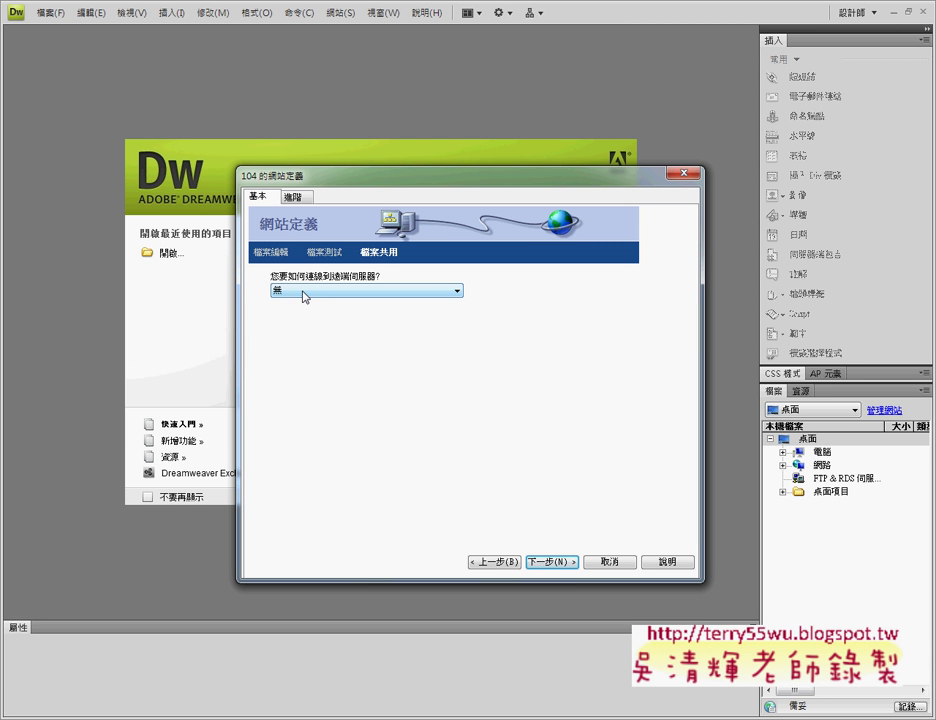
click(559, 563)
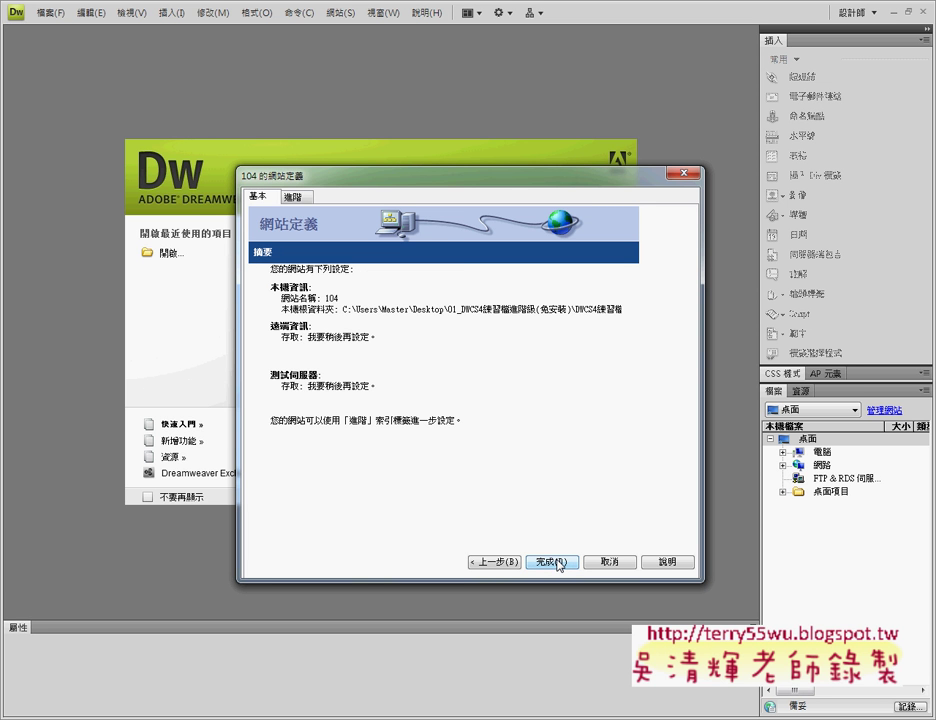
Step: Go back through the site definition pages and check the ending of the local root folder path
click(488, 563)
click(479, 563)
click(479, 563)
click(479, 563)
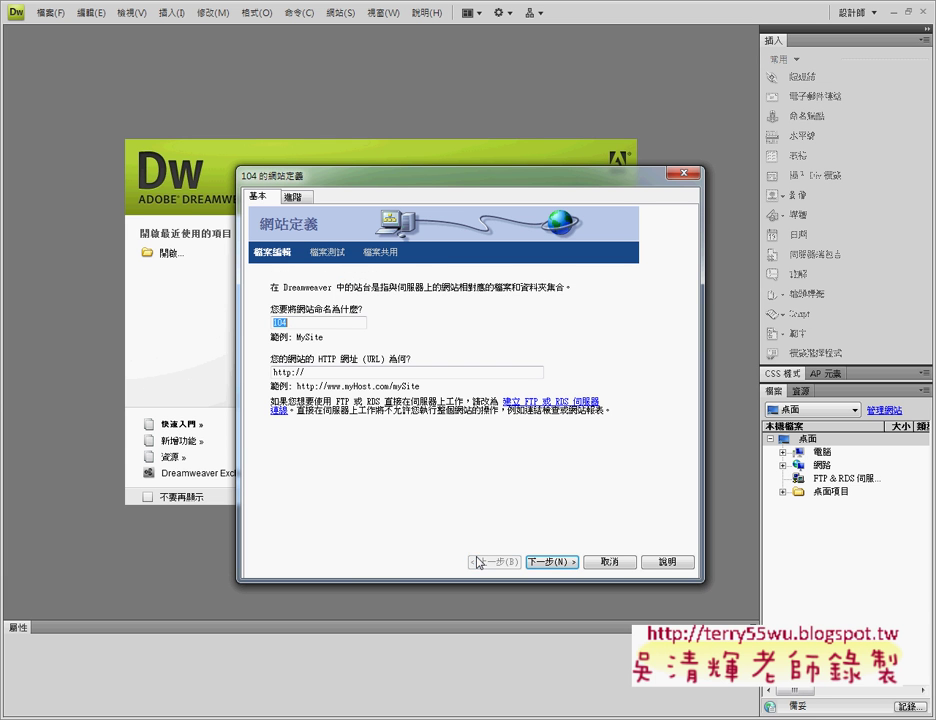
click(555, 564)
click(555, 563)
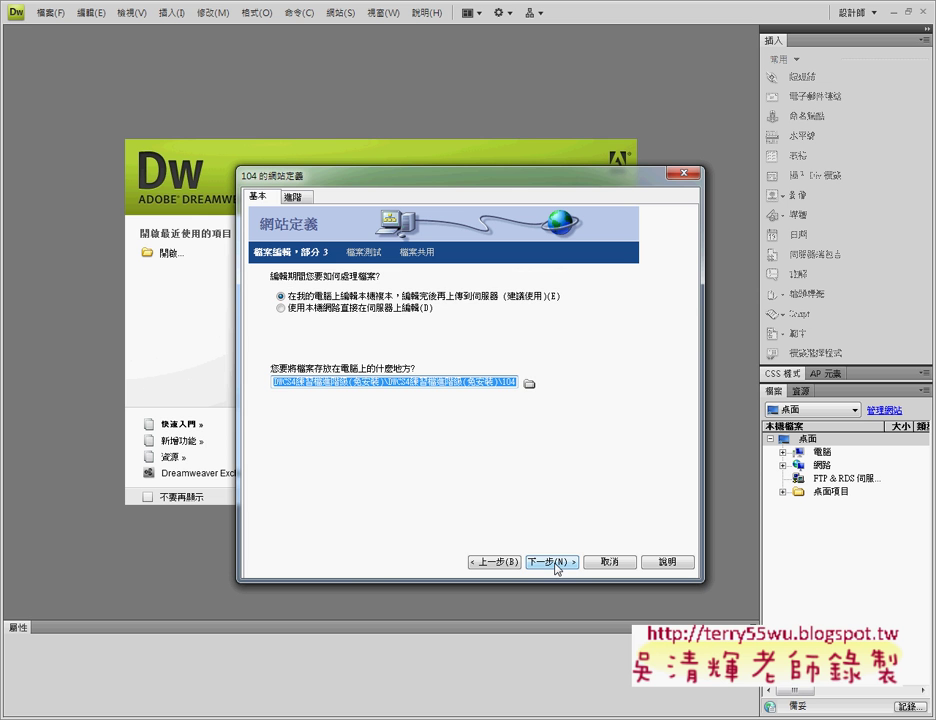
click(512, 382)
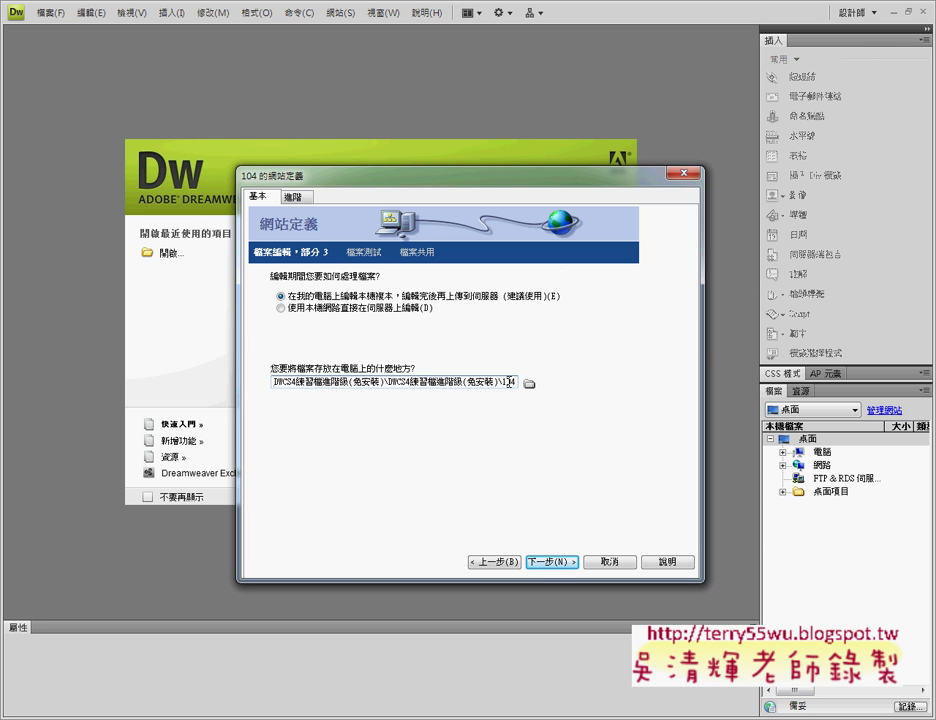
Step: Continue through the remaining site definition pages and finish creating the 104 site
click(559, 566)
click(559, 566)
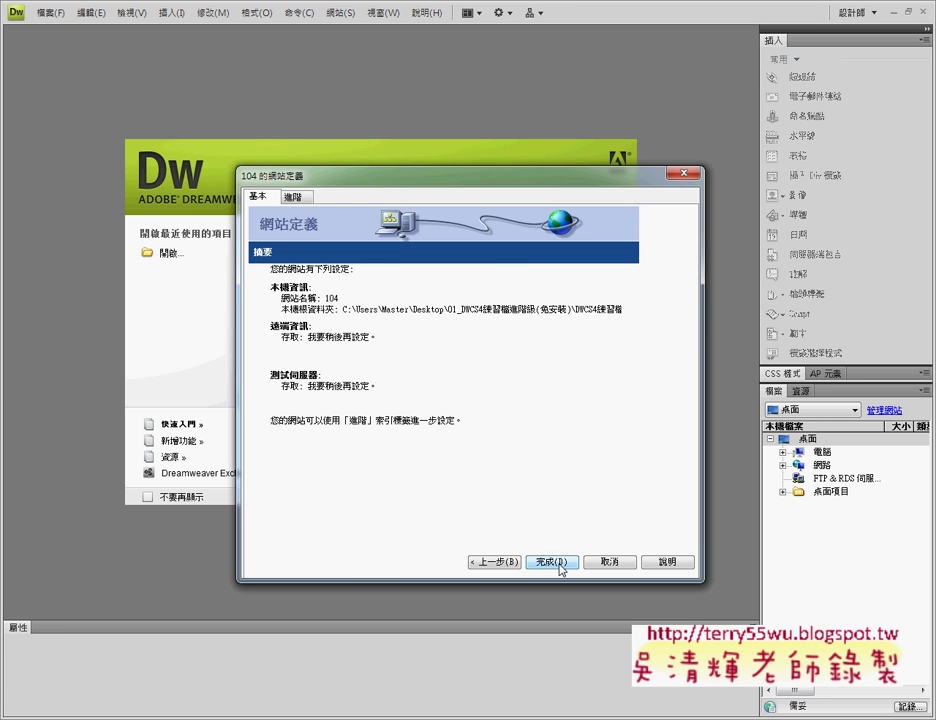
click(559, 566)
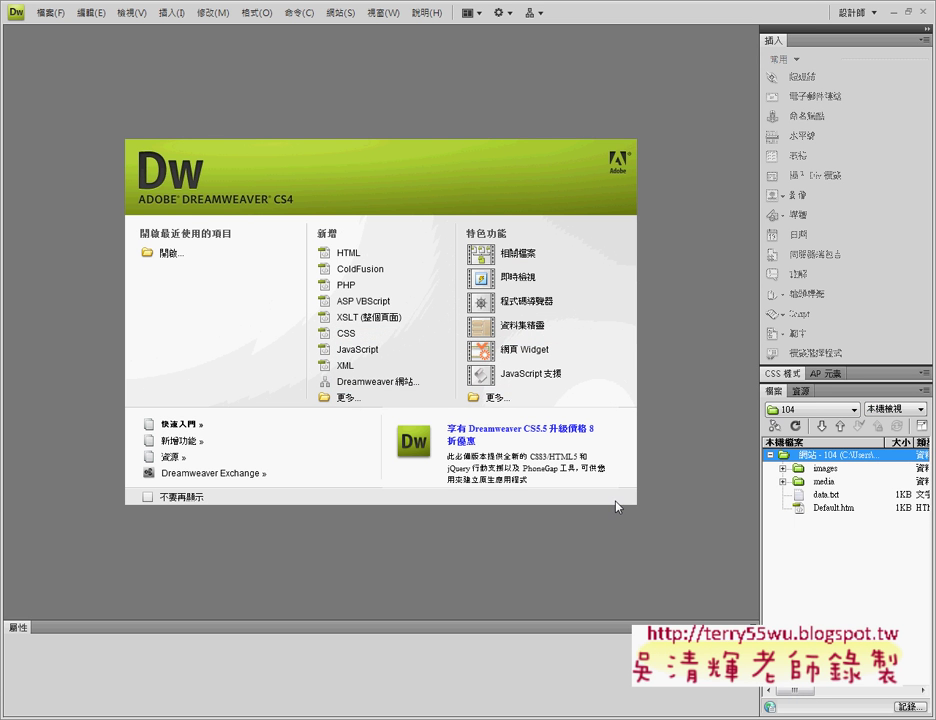
Step: Widen the panel area to reveal more file list columns and select Default.htm in the 104 site
drag(761, 440, 683, 440)
click(759, 509)
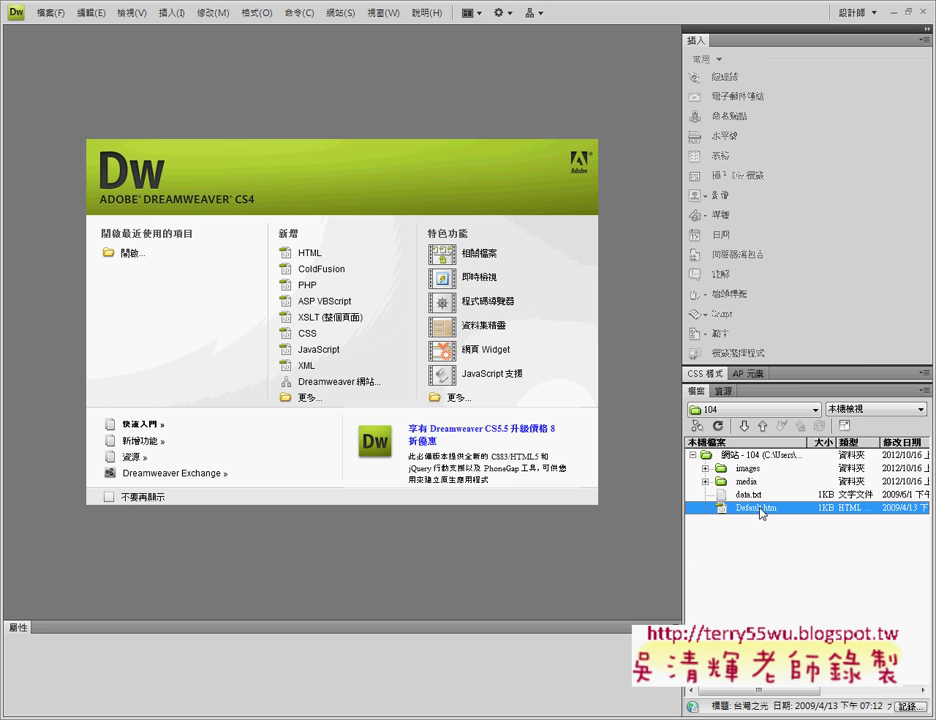
drag(760, 513, 766, 516)
mouse_move(688, 372)
mouse_down()
mouse_move(715, 373)
mouse_move(796, 438)
mouse_move(797, 506)
mouse_move(735, 530)
mouse_move(690, 526)
mouse_move(687, 440)
mouse_move(712, 408)
mouse_move(692, 412)
mouse_move(728, 402)
mouse_move(715, 398)
mouse_up()
mouse_move(752, 462)
mouse_down()
mouse_move(734, 465)
mouse_move(770, 472)
mouse_up()
key(ctrl+z)
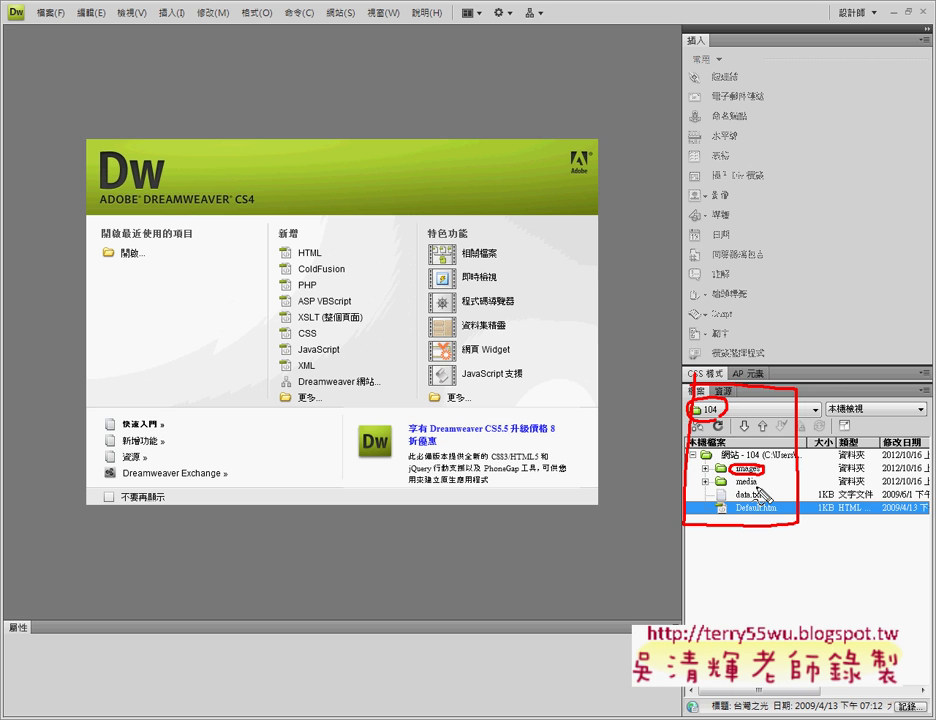
drag(764, 479, 800, 484)
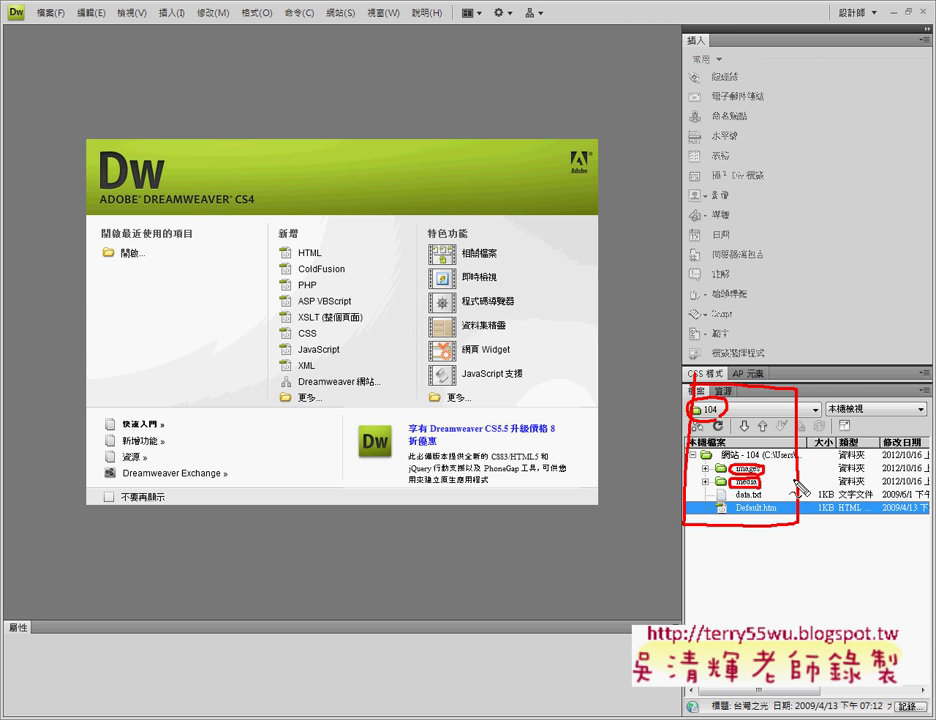
mouse_move(790, 510)
mouse_down()
mouse_move(731, 528)
mouse_move(790, 512)
mouse_up()
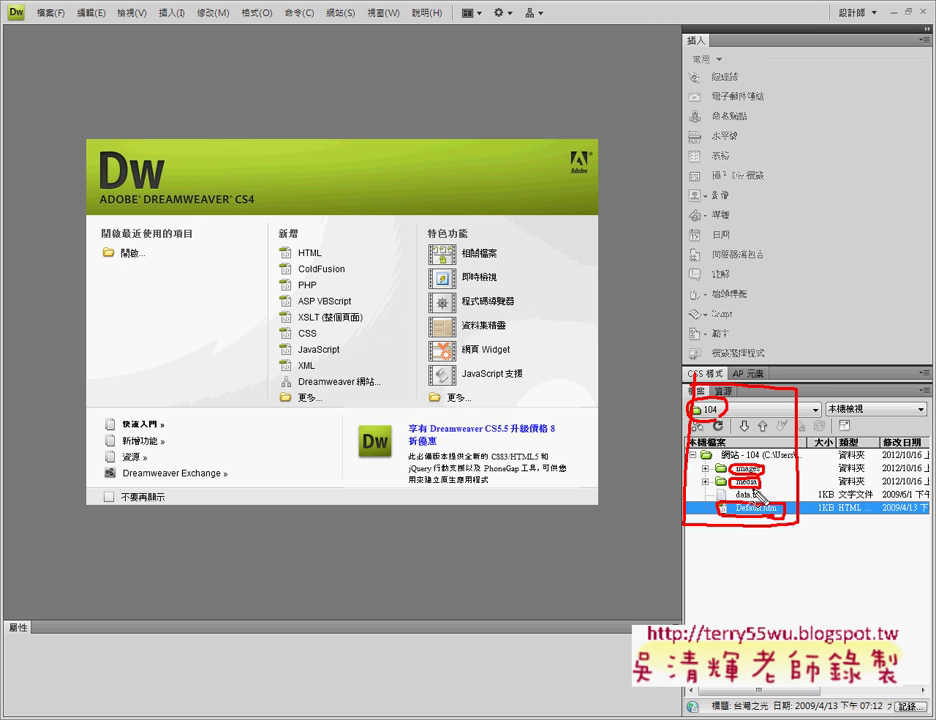
key(Escape)
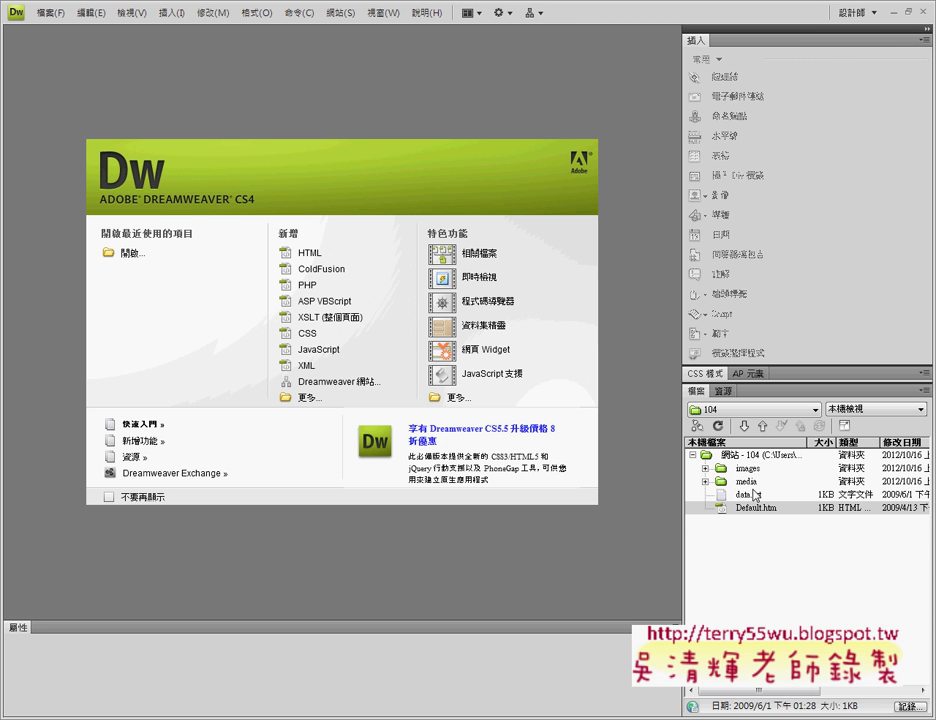
Step: Expand the images and media folders of the 104 site and examine the image, banner and video files inside
click(705, 468)
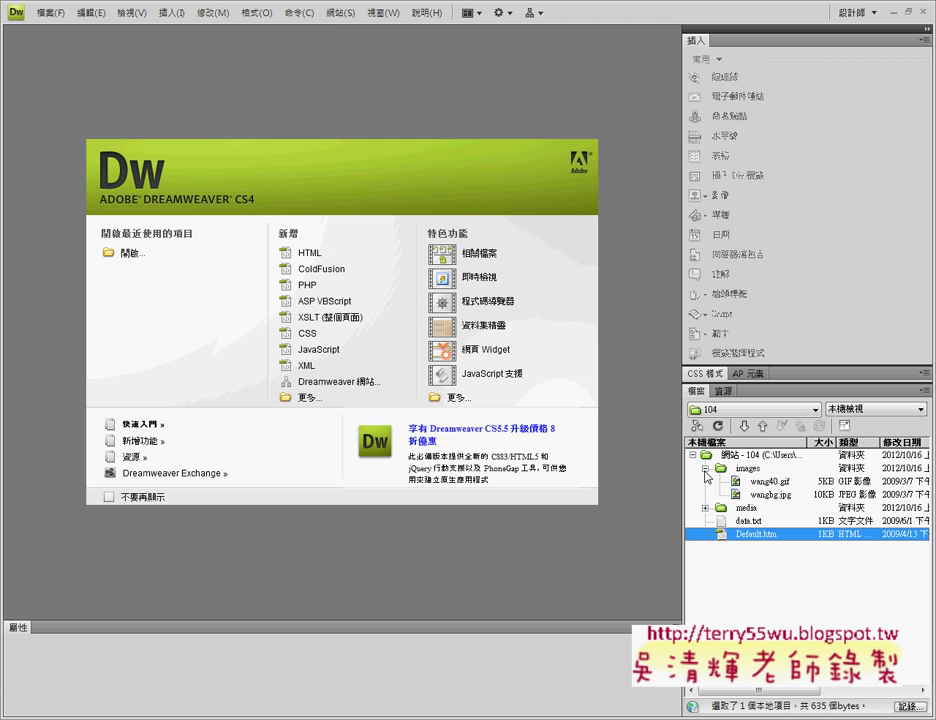
click(749, 469)
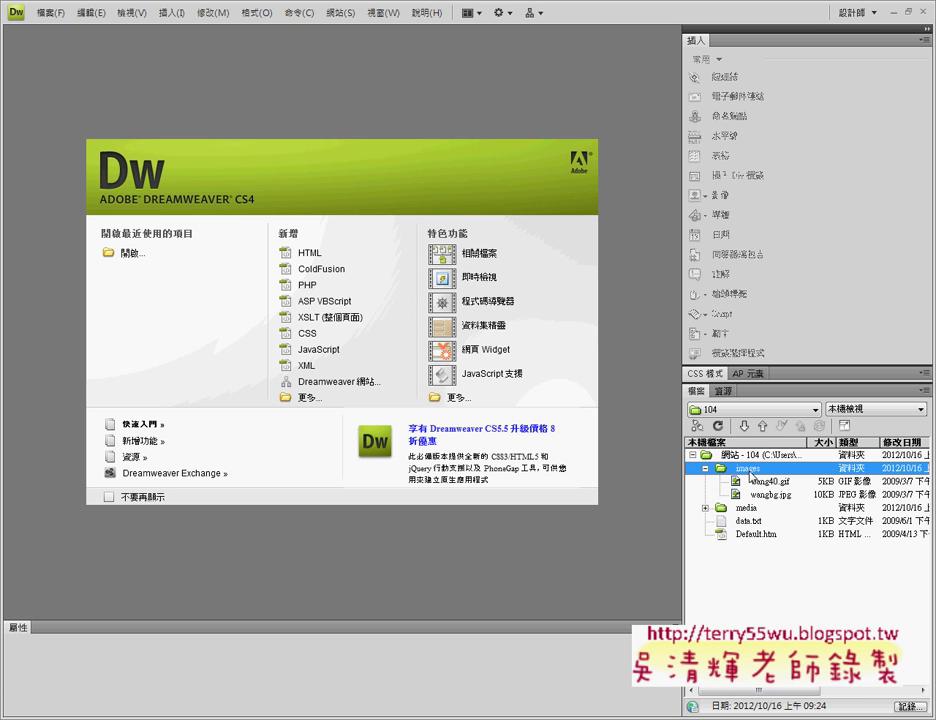
click(705, 507)
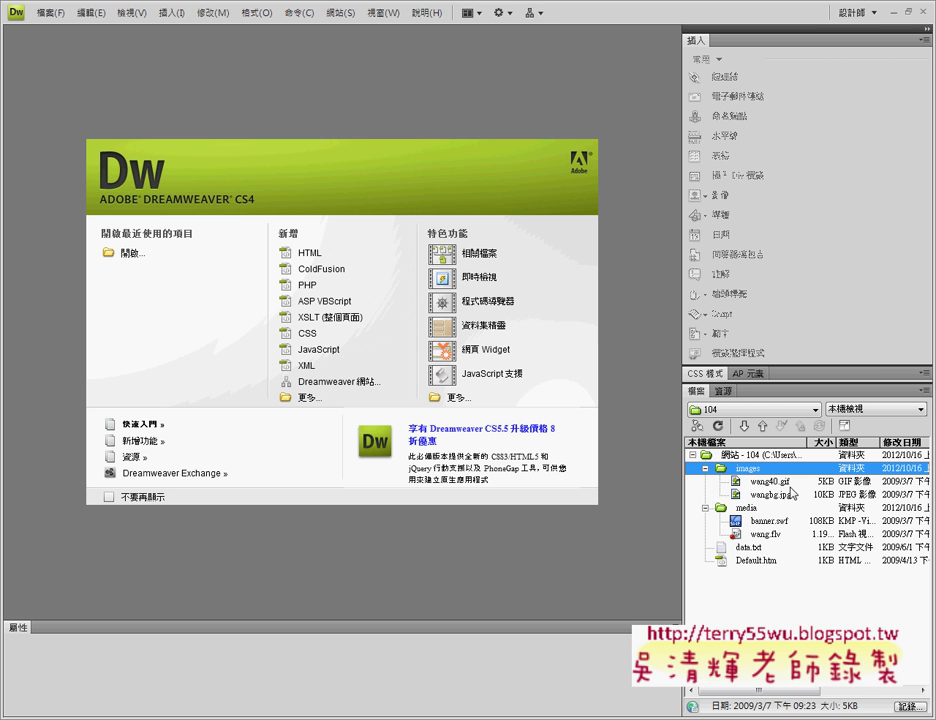
click(788, 496)
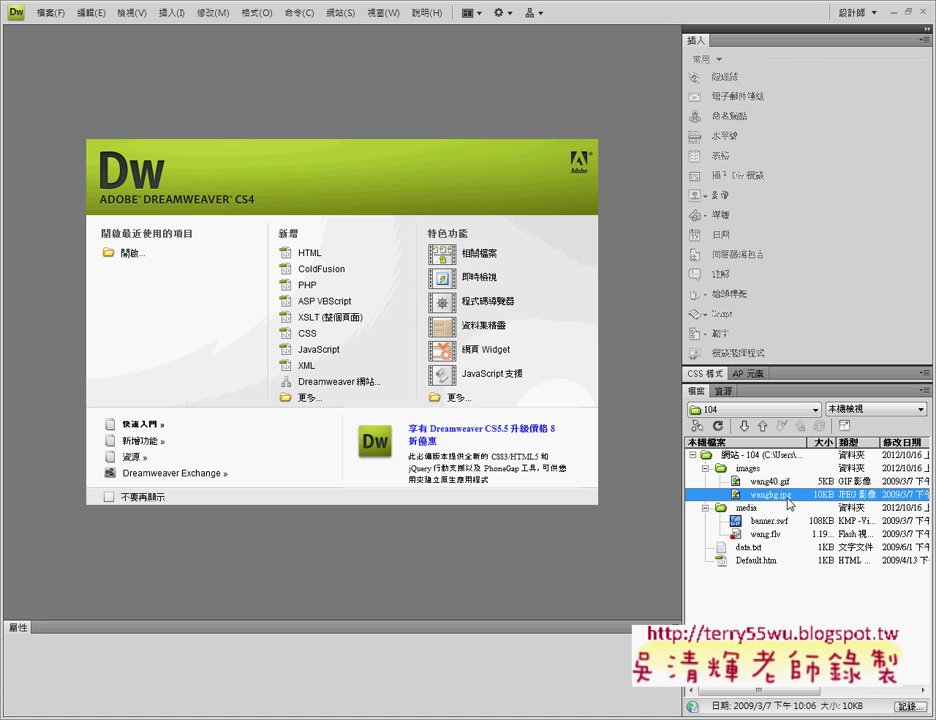
click(770, 521)
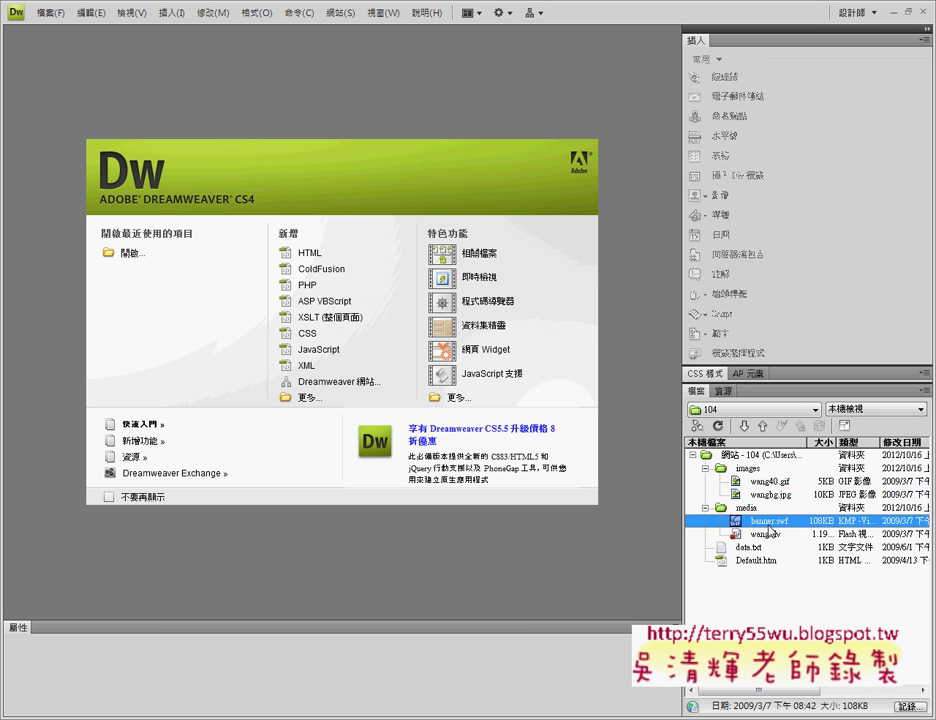
click(766, 534)
Step: Open Default.htm from the 104 site, compare its Design, Split and Code views, and leave it in Design view
click(760, 561)
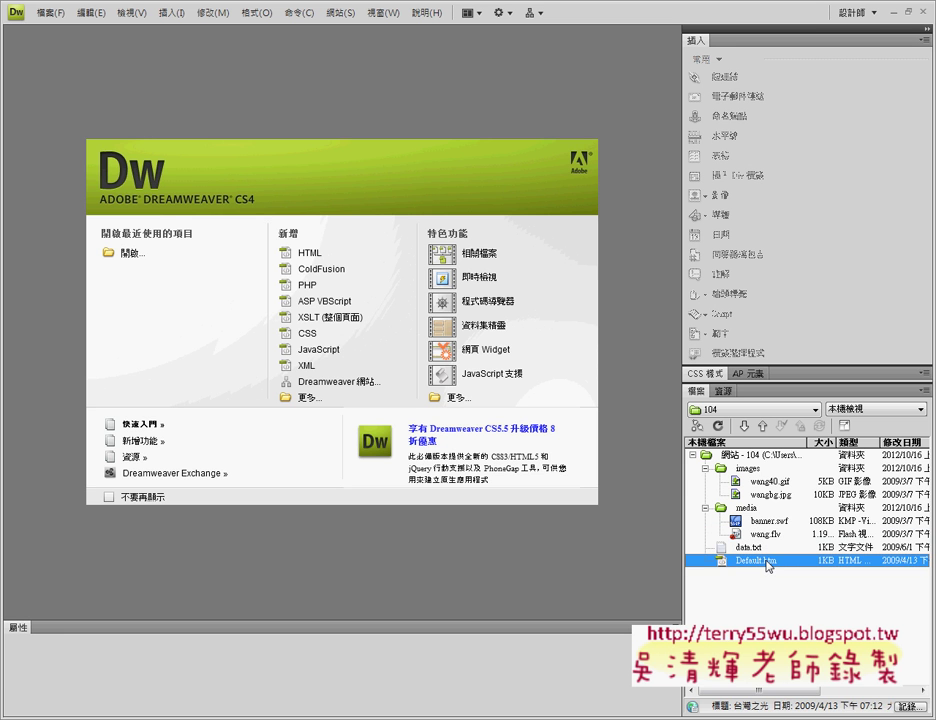
double_click(760, 561)
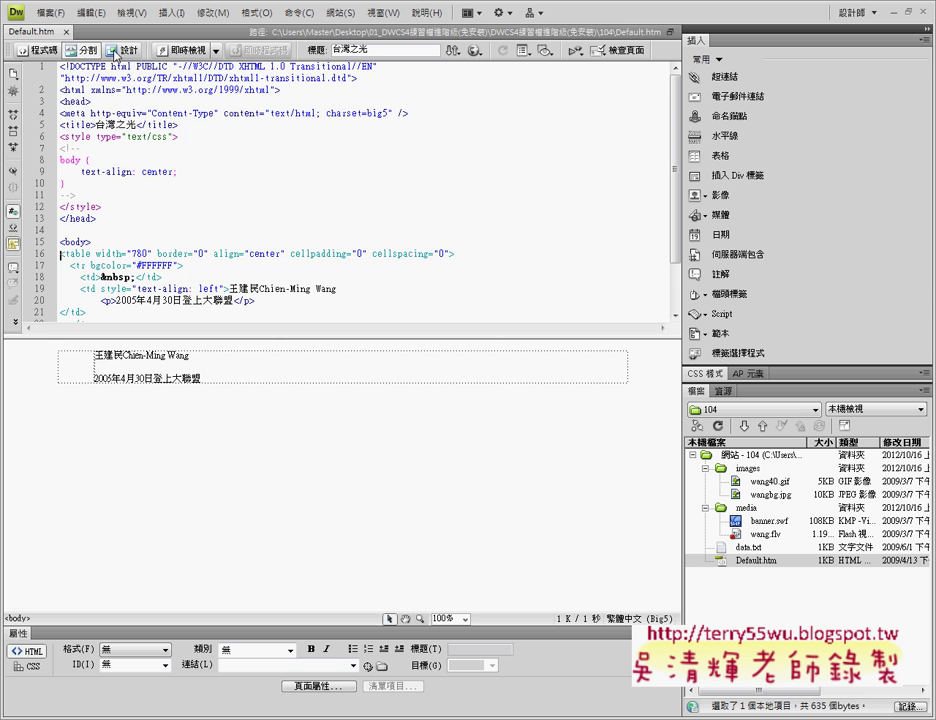
click(124, 50)
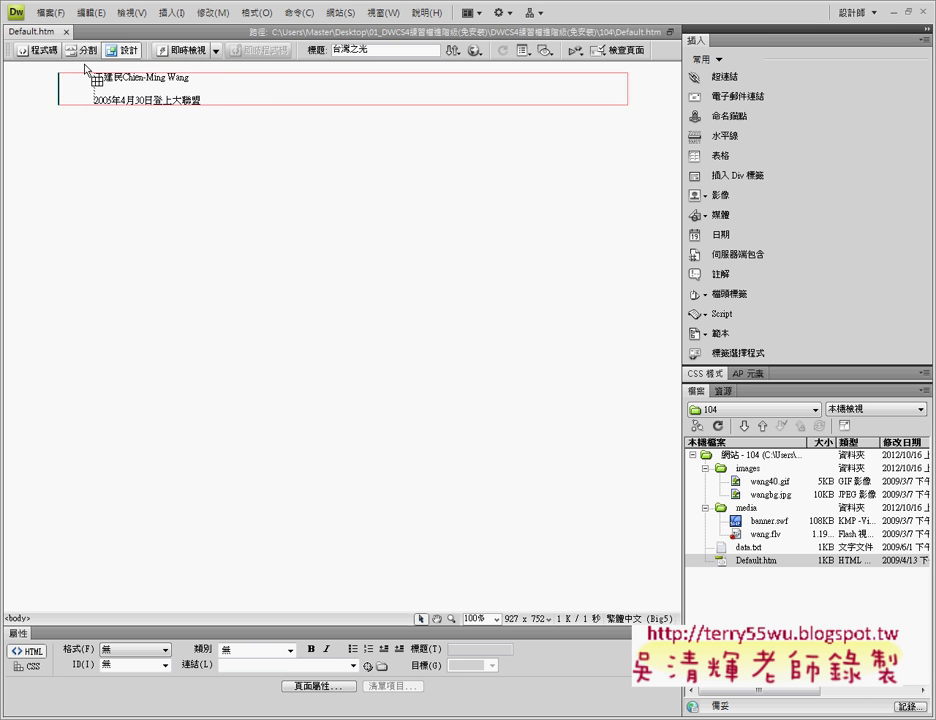
click(80, 50)
click(52, 50)
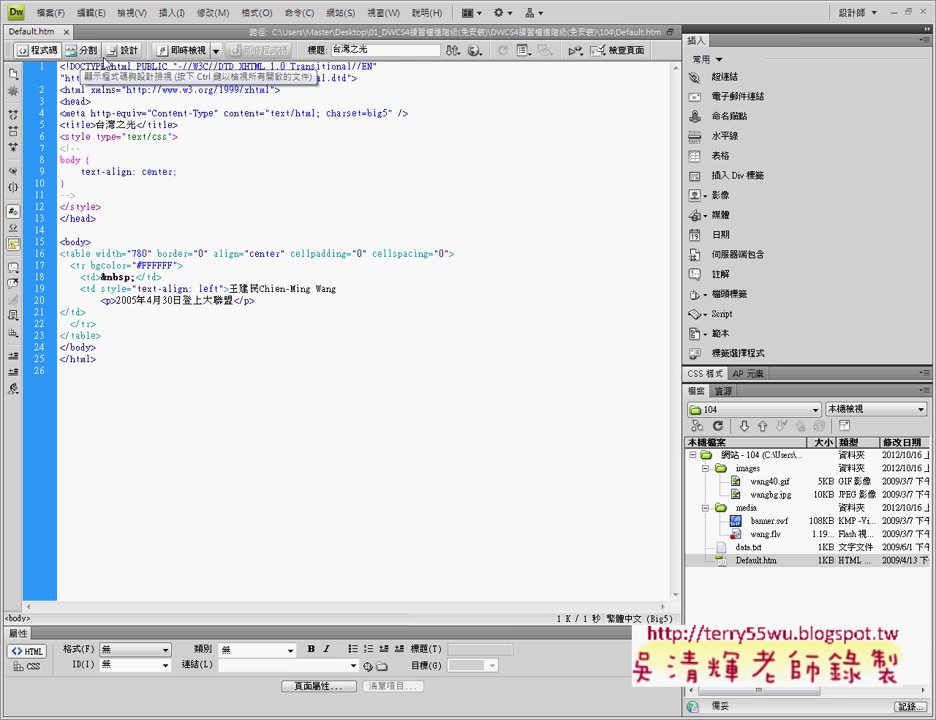
click(124, 50)
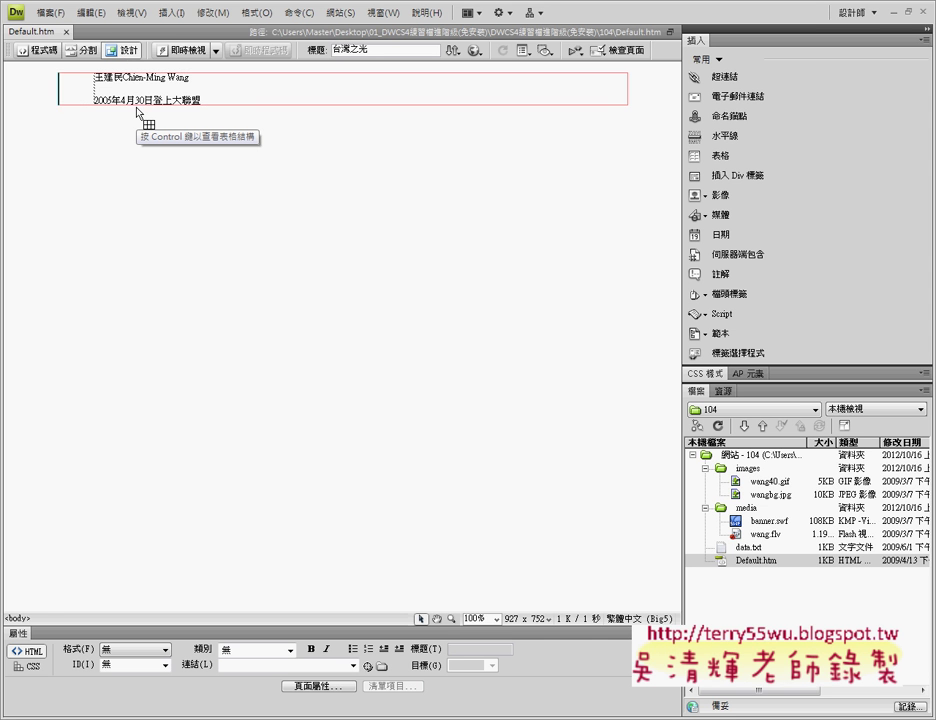